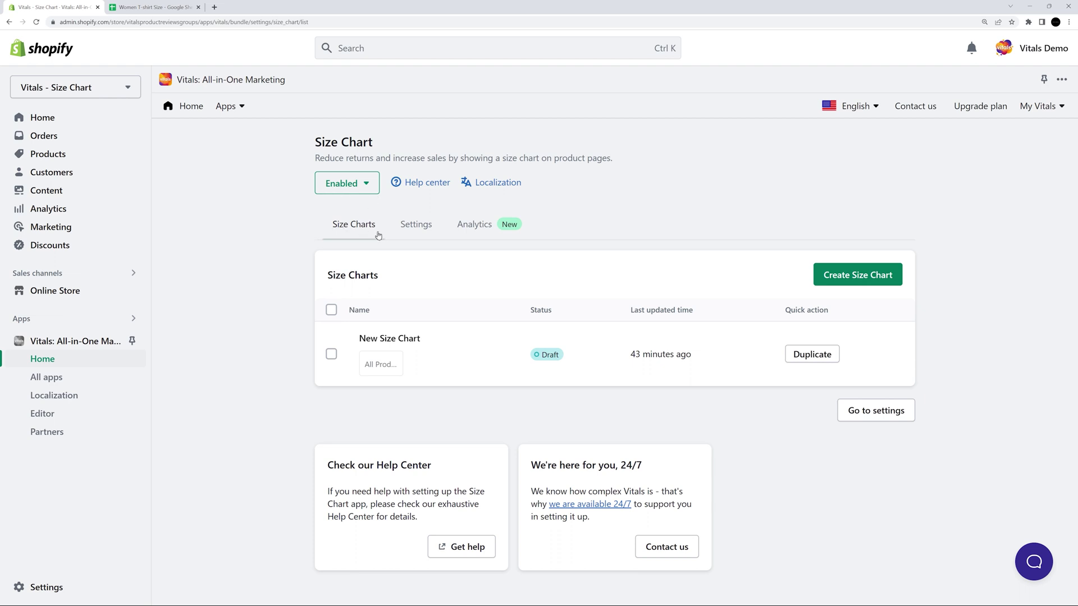
# Step: Create a new size chart shown only on three specific products, including the Cotton Tote Bag and Mug
pyautogui.click(874, 280)
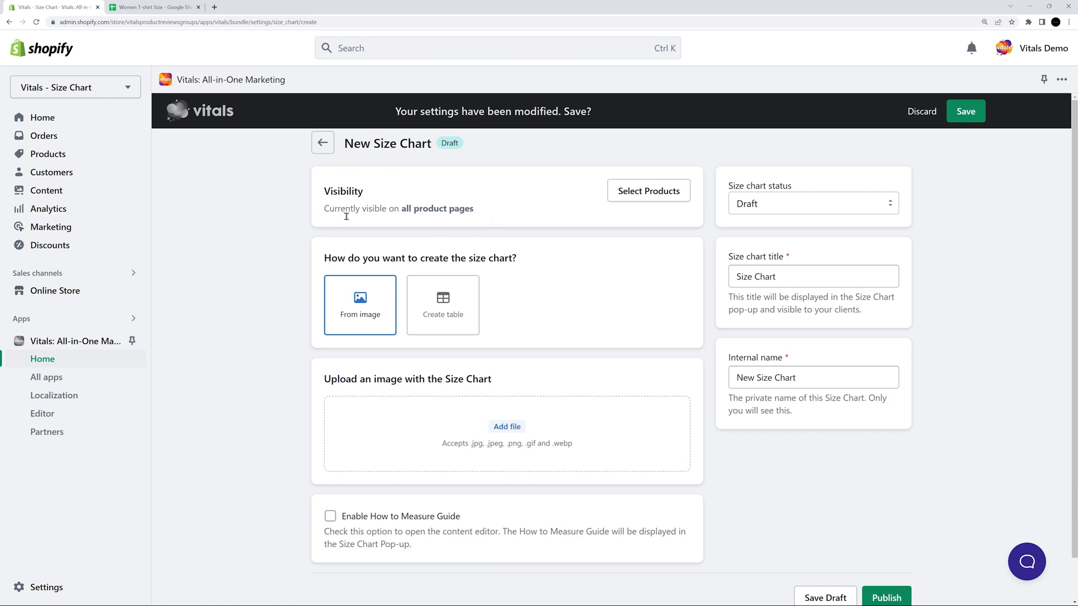
pyautogui.click(647, 194)
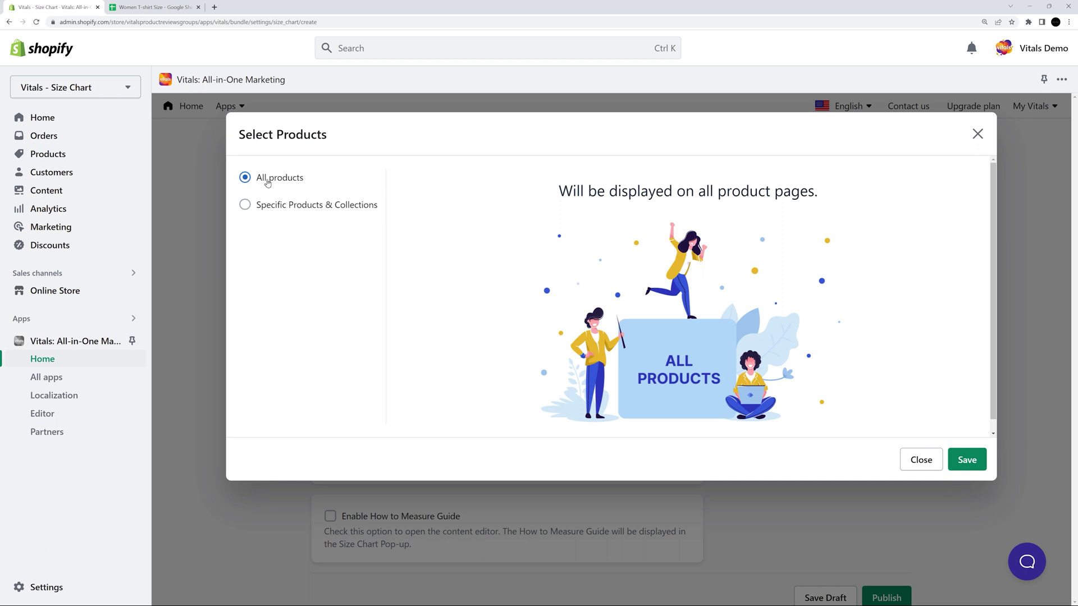
pyautogui.click(246, 205)
pyautogui.click(437, 304)
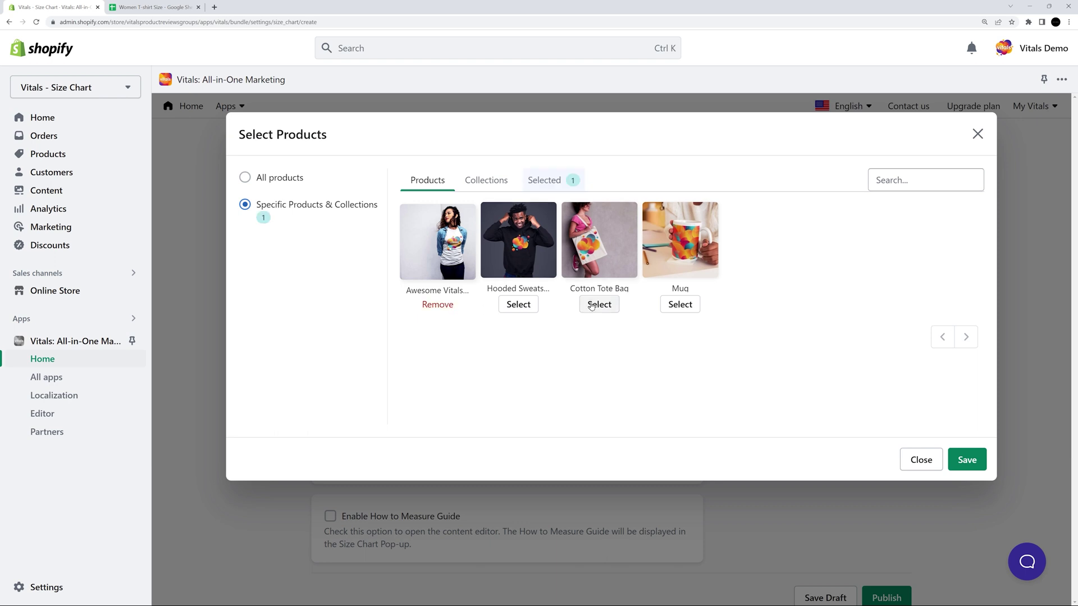
pyautogui.click(599, 304)
pyautogui.click(680, 304)
pyautogui.click(966, 460)
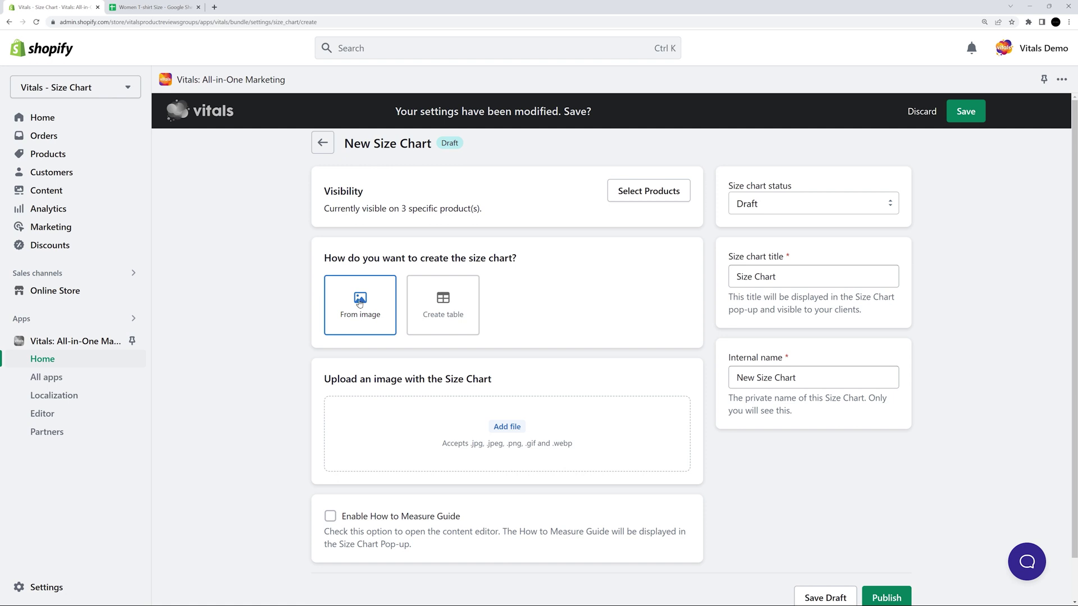
# Step: Upload the Untitled image as the chart and publish the new size chart
pyautogui.click(506, 425)
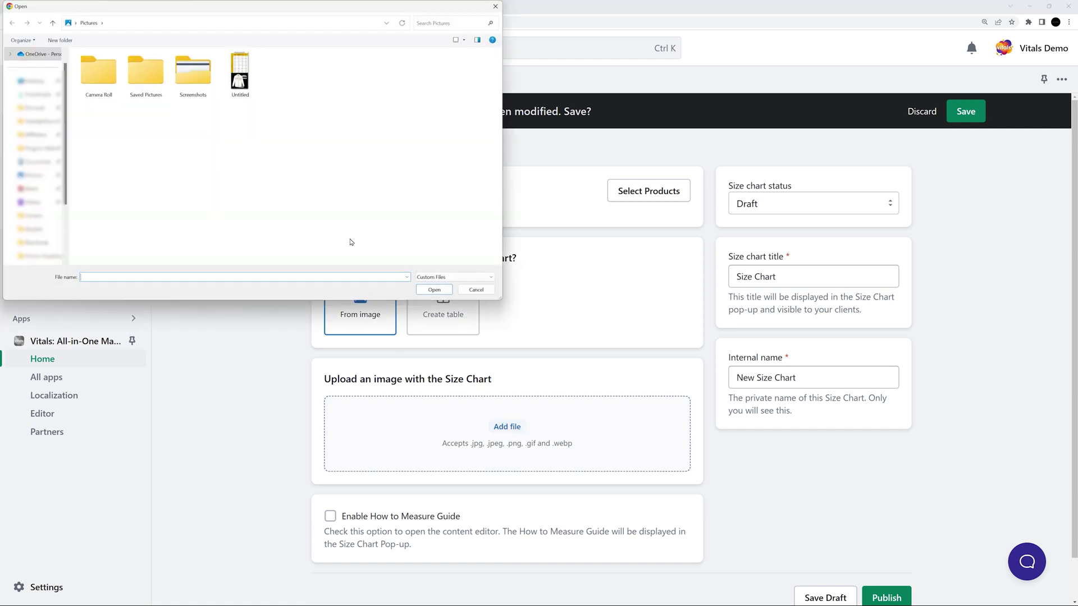
pyautogui.doubleClick(240, 84)
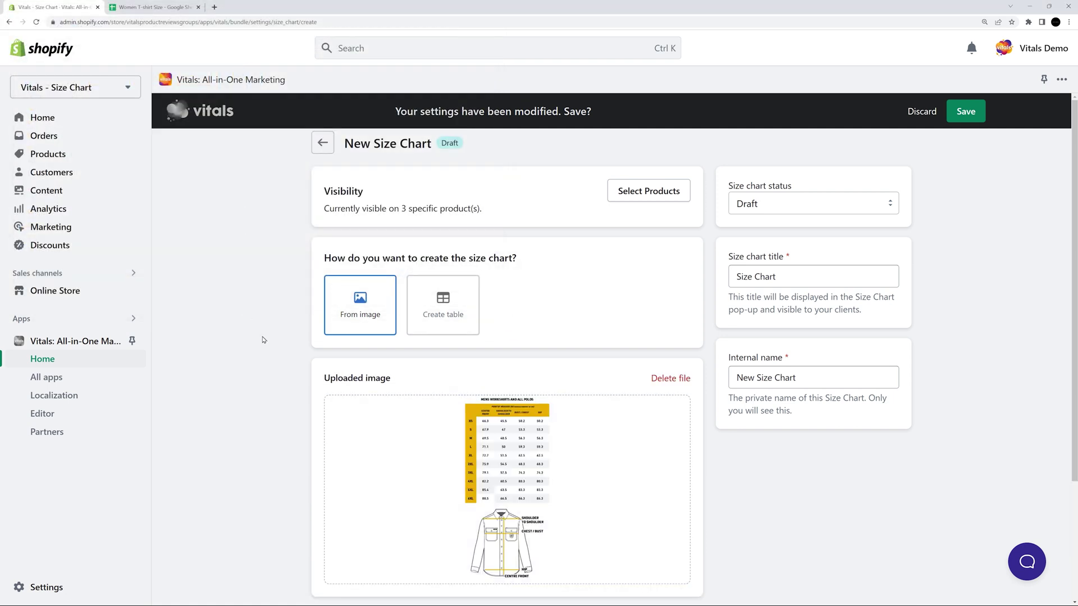
pyautogui.scroll(-3, 263, 340)
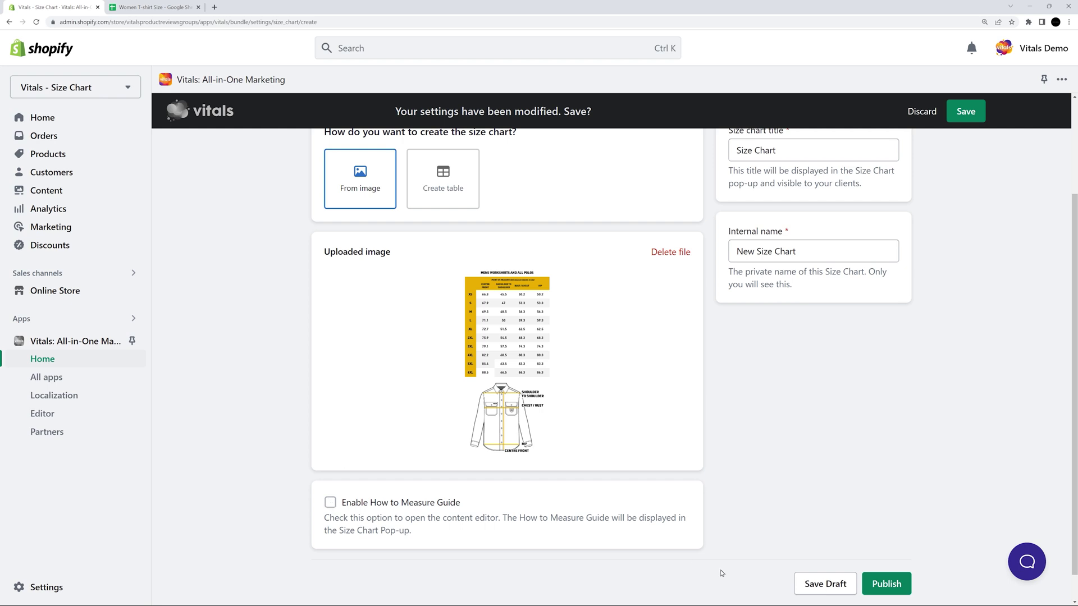
pyautogui.click(897, 590)
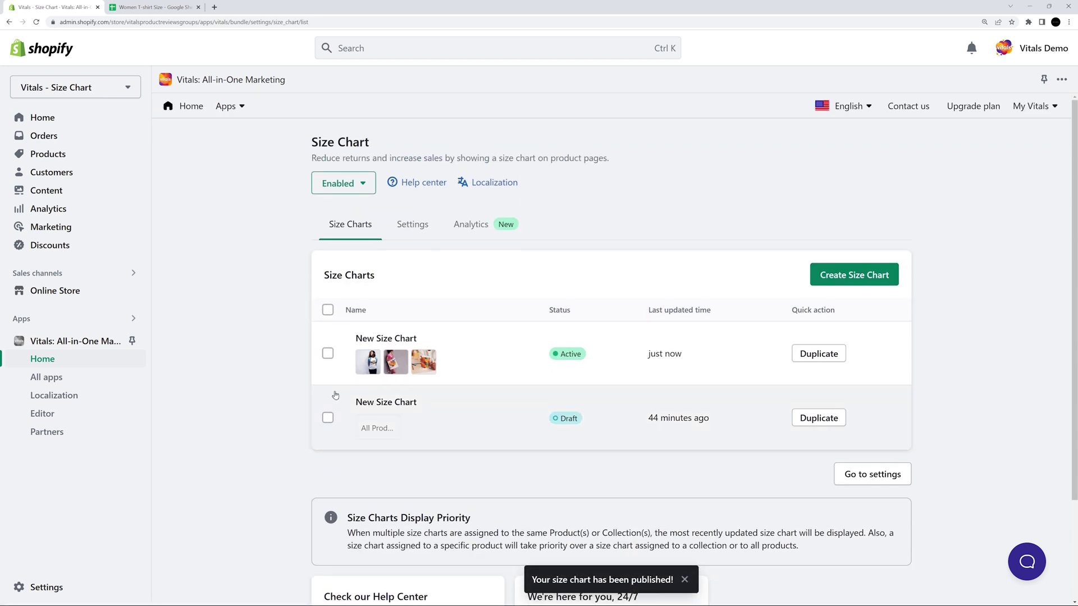
# Step: Check the size chart popup on the Awesome Vitals t-shirt storefront page, then return to the admin
pyautogui.click(132, 290)
pyautogui.scroll(-1, 221, 421)
pyautogui.click(222, 421)
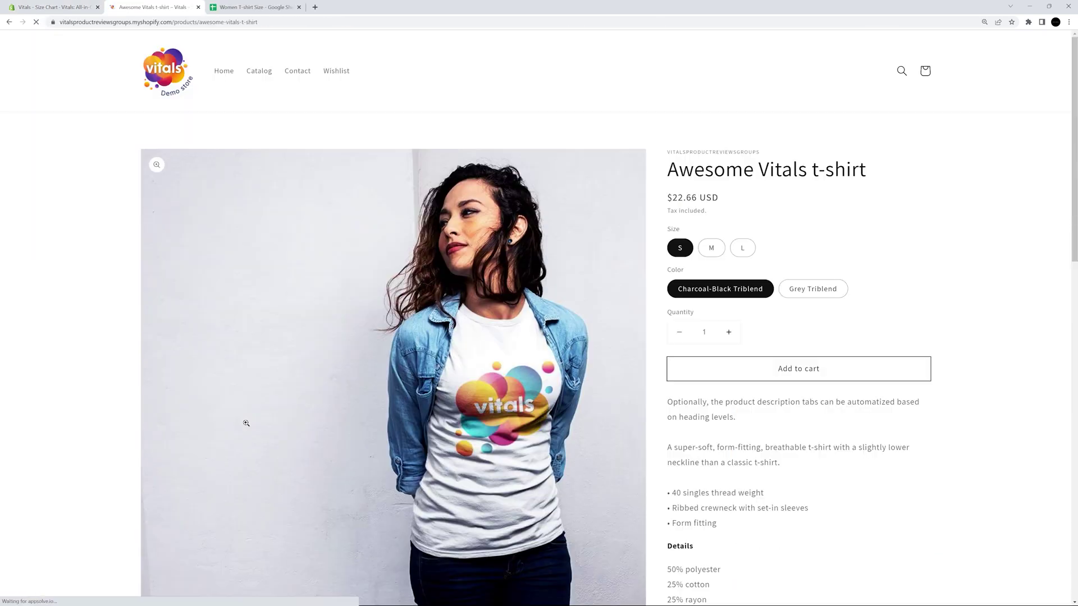
pyautogui.click(708, 372)
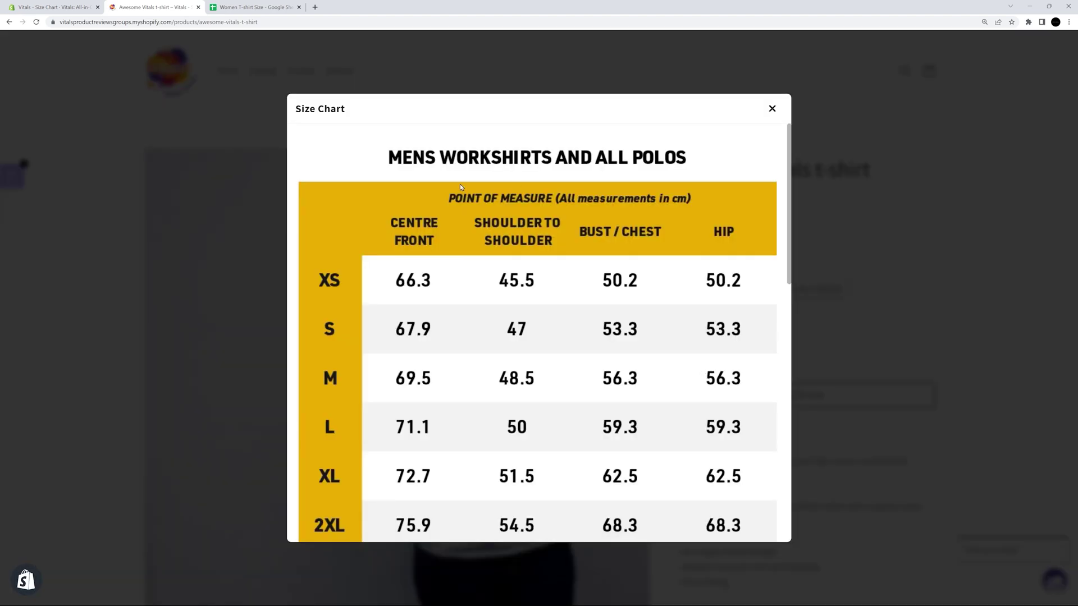
pyautogui.scroll(-10, 475, 247)
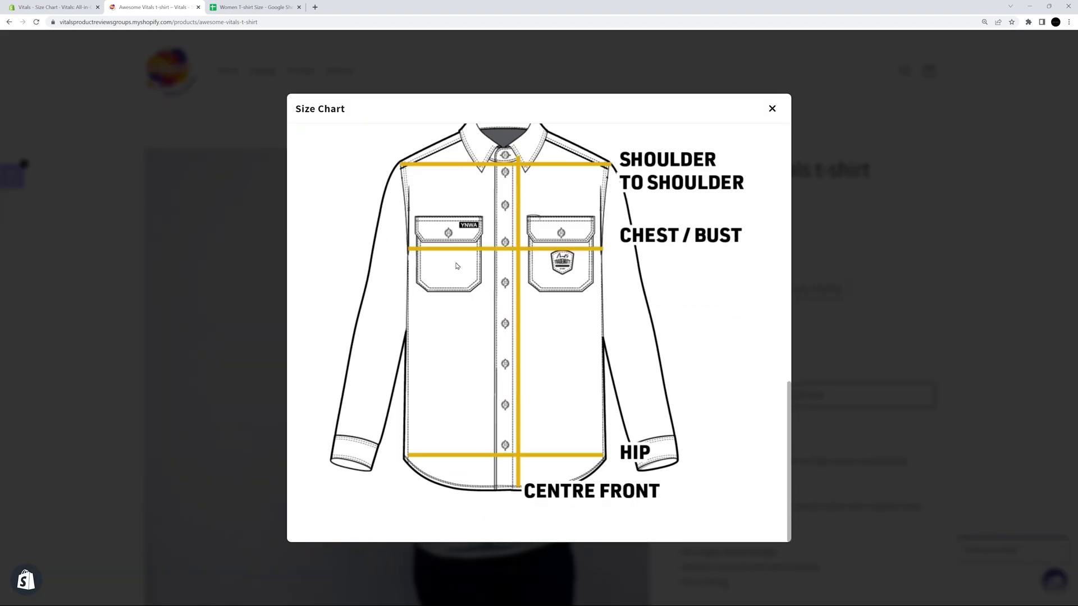
pyautogui.click(773, 108)
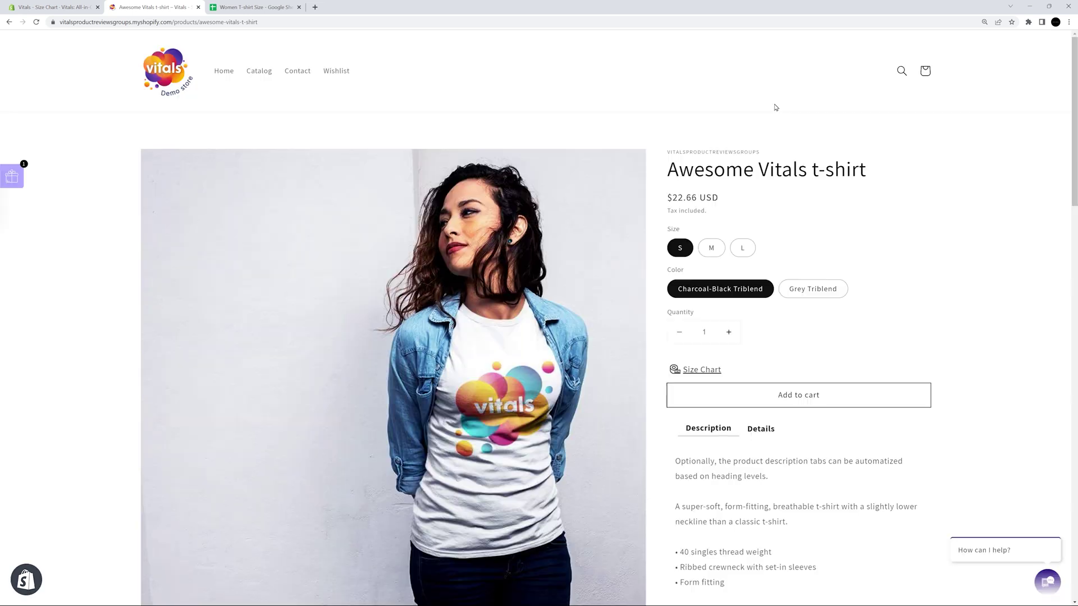
pyautogui.click(80, 4)
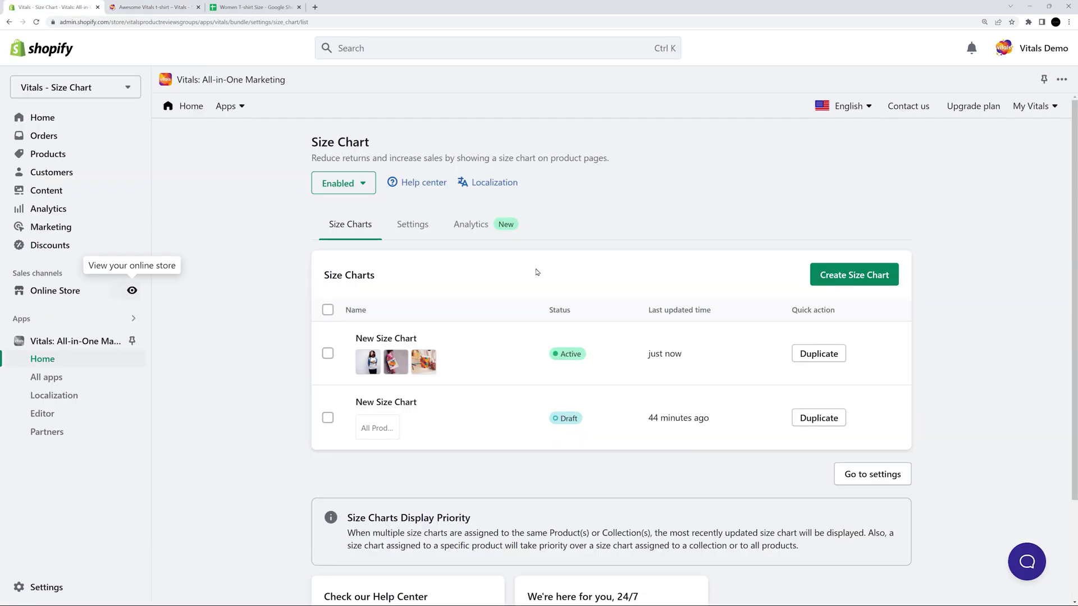
# Step: Start a new size chart shown only on the Hoodies collection, built as a table
pyautogui.click(859, 275)
pyautogui.click(656, 192)
pyautogui.click(336, 205)
pyautogui.click(486, 180)
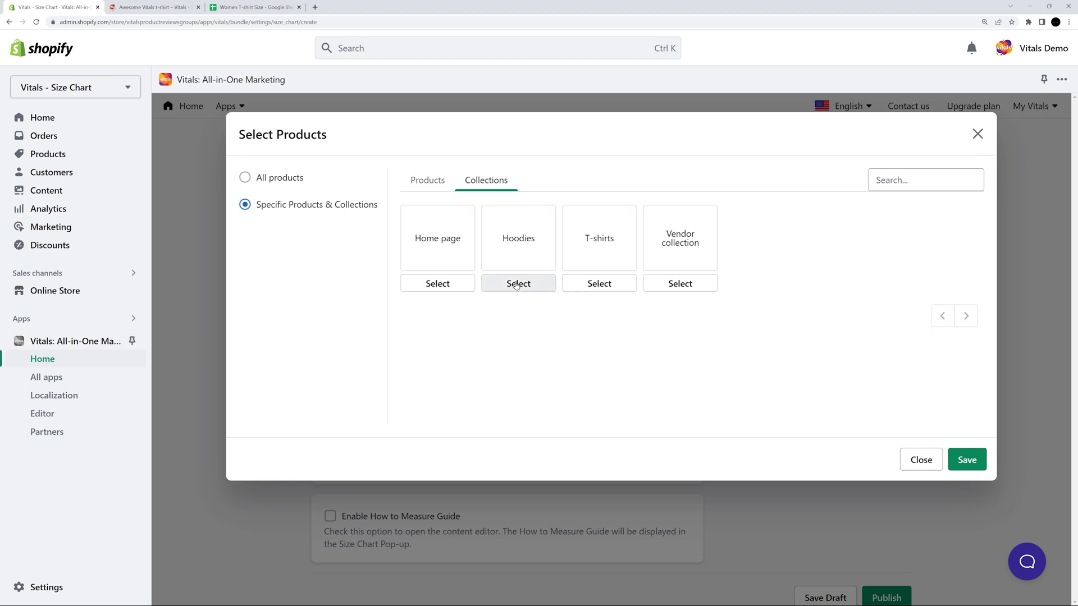
pyautogui.click(512, 284)
pyautogui.click(967, 460)
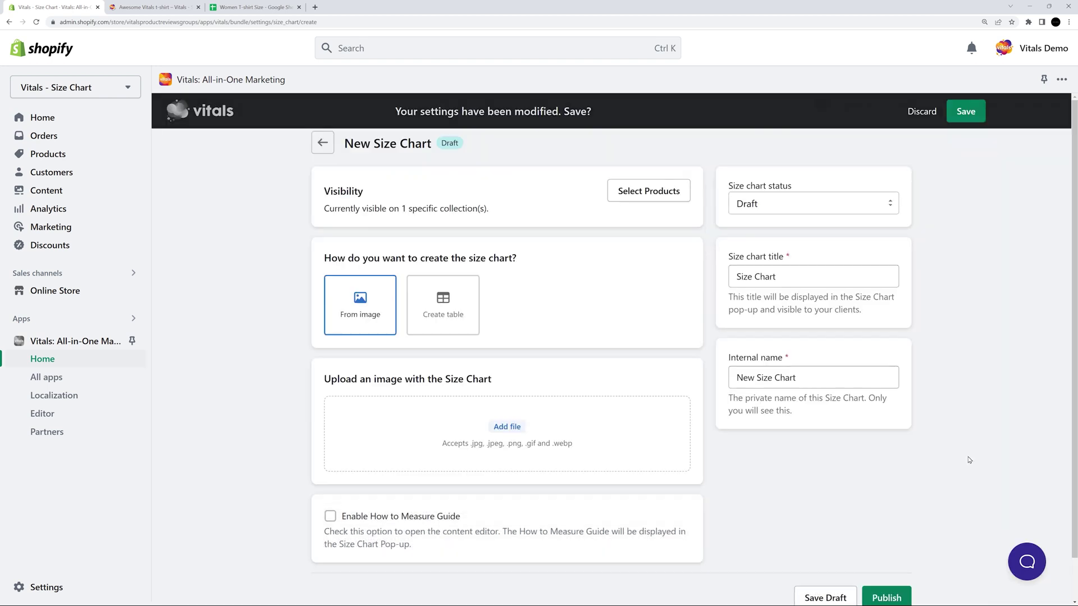
pyautogui.click(435, 305)
pyautogui.scroll(-3, 272, 346)
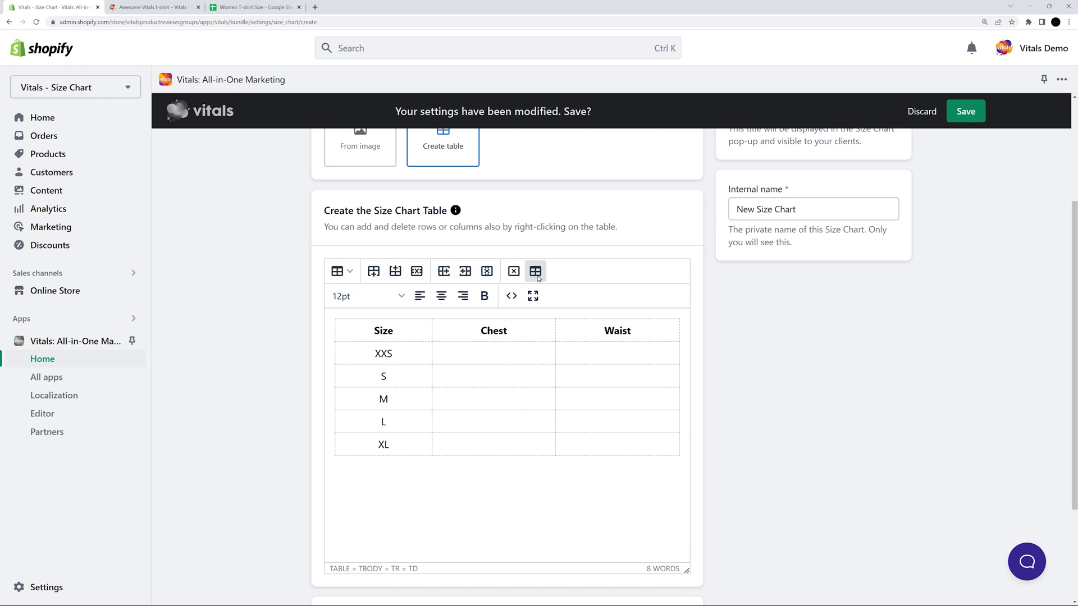
# Step: Add a Length column after Waist in the size table
pyautogui.rightClick(654, 336)
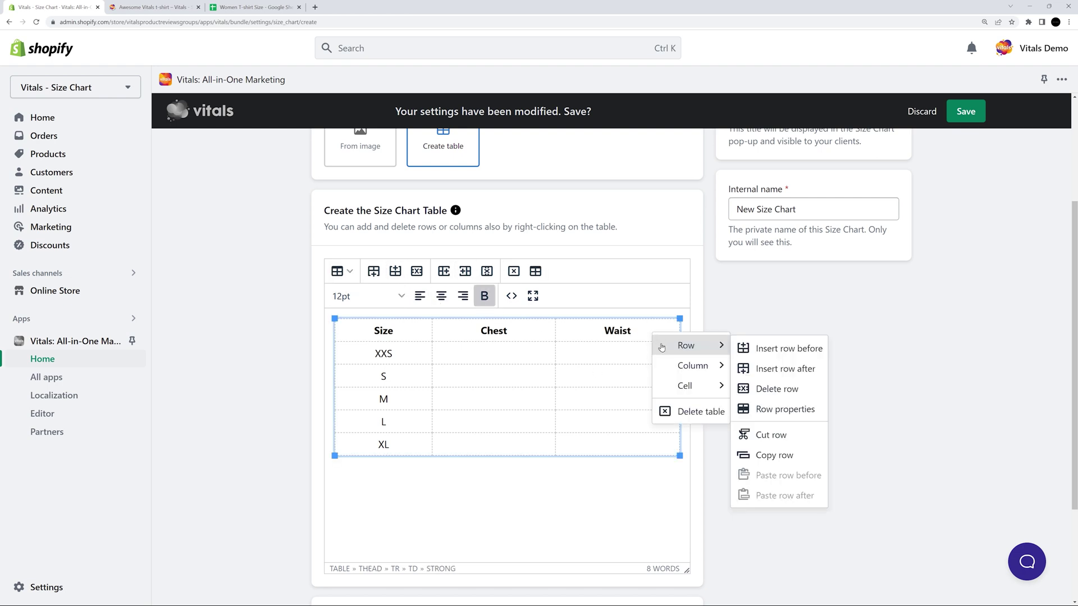
pyautogui.moveTo(681, 366)
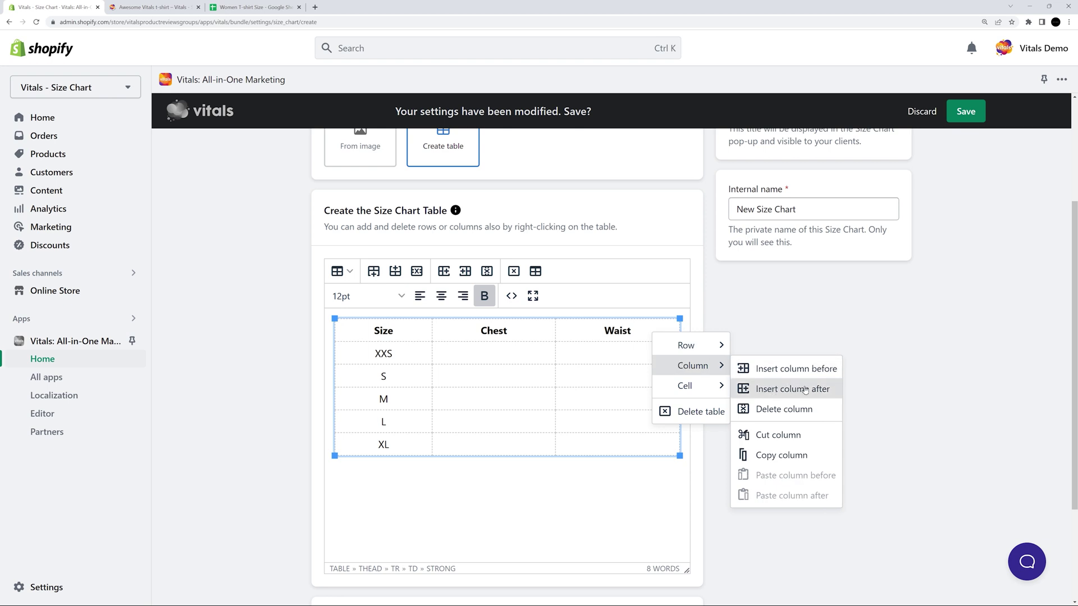
pyautogui.click(786, 388)
pyautogui.write('Length')
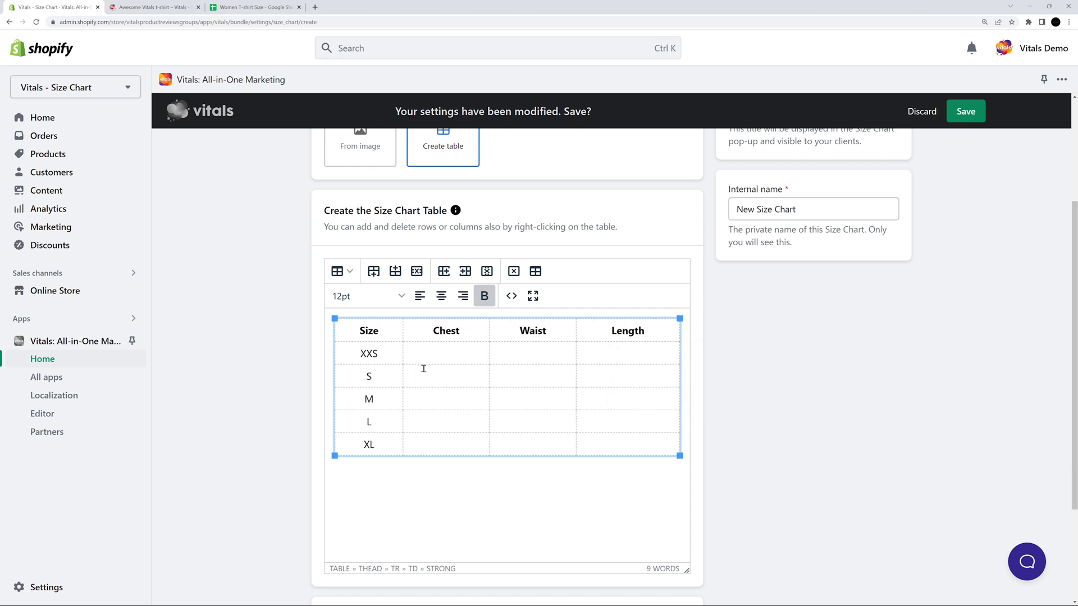
# Step: Add centred XXL and XS size rows to the table
pyautogui.click(379, 362)
pyautogui.click(373, 271)
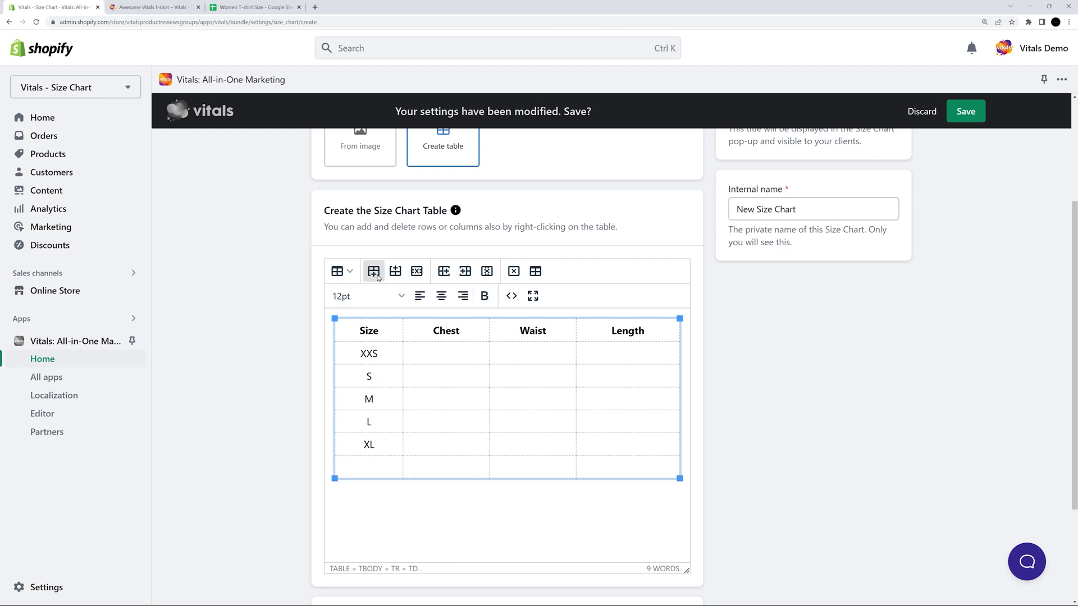
pyautogui.write('XXL')
pyautogui.click(442, 296)
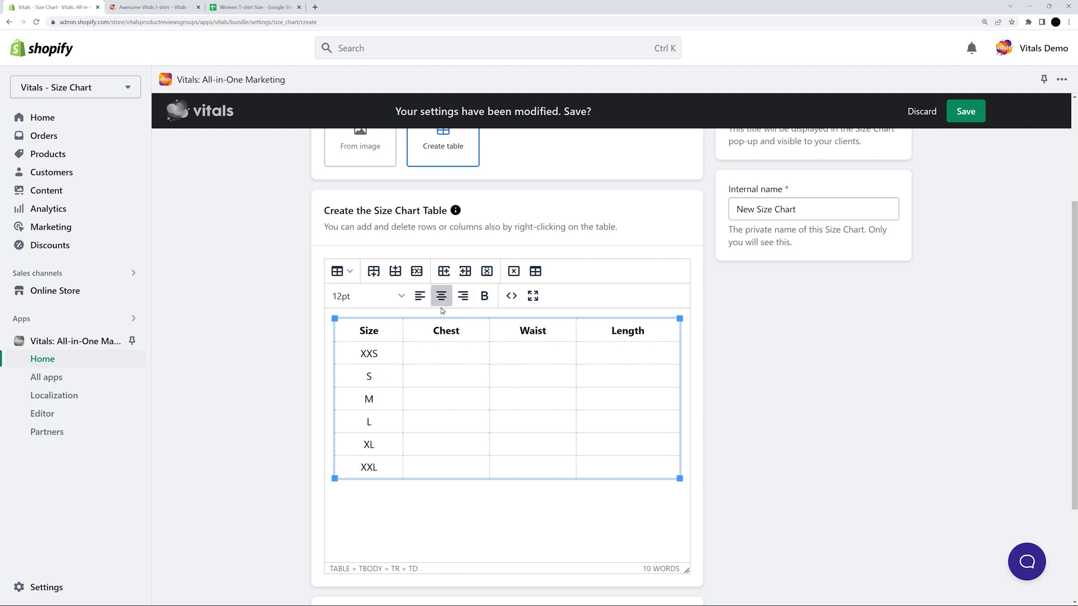
pyautogui.click(389, 354)
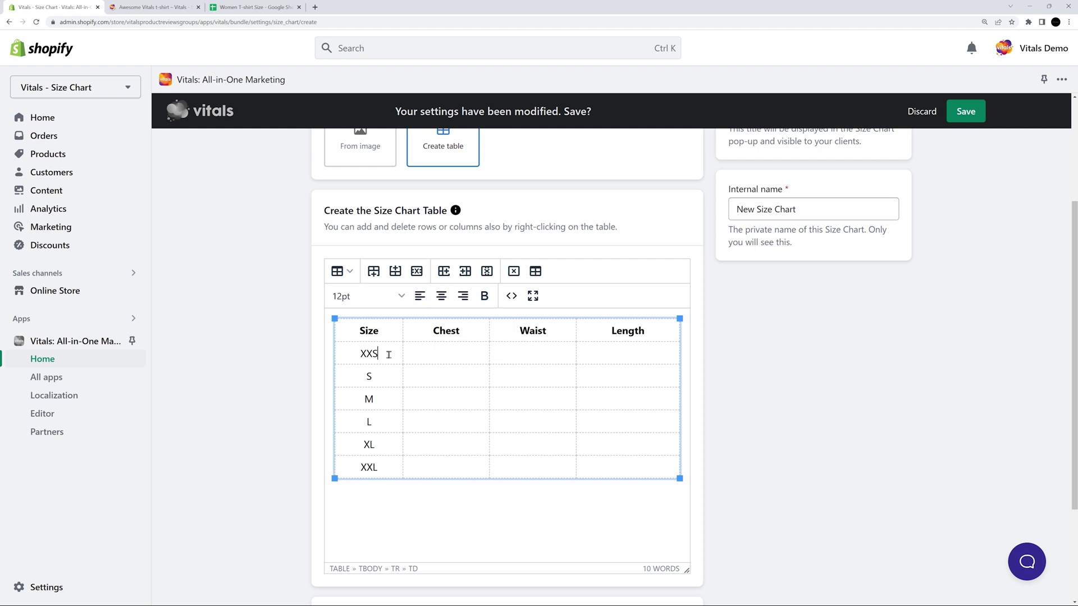
pyautogui.click(374, 272)
pyautogui.write('XS')
pyautogui.click(442, 298)
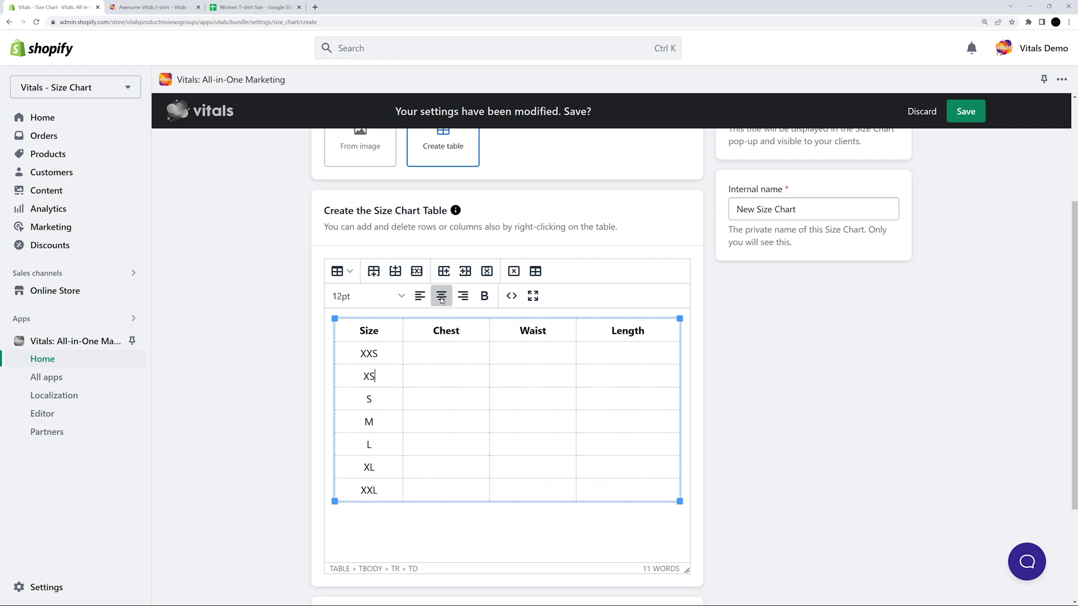
pyautogui.click(591, 526)
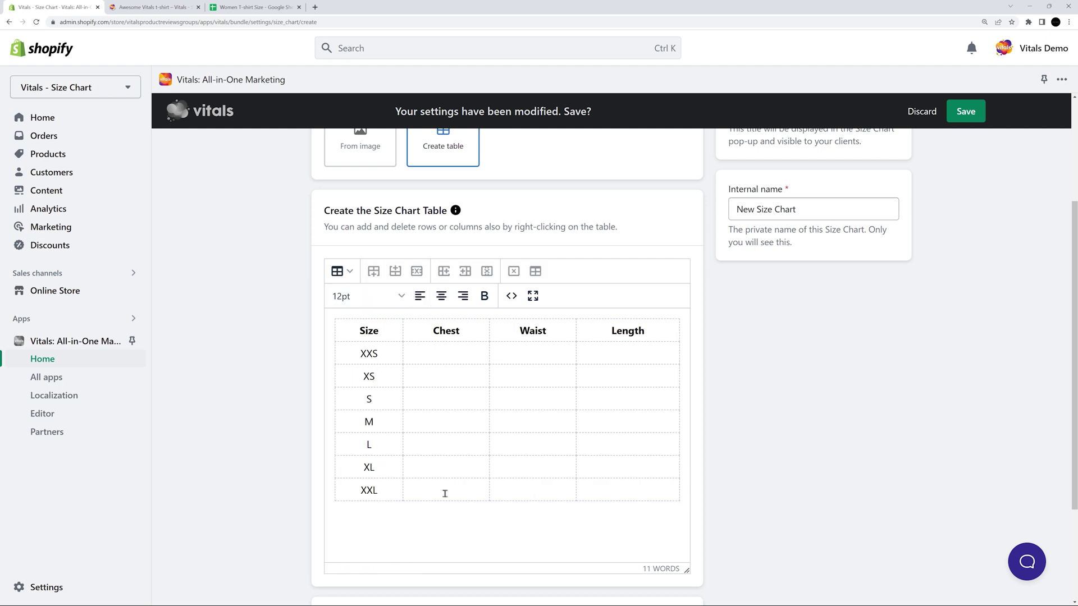
# Step: Paste the B2:D8 measurements from the sheet, centre them, and enable the How to Measure Guide
pyautogui.click(255, 7)
pyautogui.hotkey('ctrl', 'c')
pyautogui.click(95, 7)
pyautogui.click(431, 351)
pyautogui.hotkey('ctrl', 'v')
pyautogui.moveTo(429, 350); pyautogui.dragTo(612, 488)
pyautogui.click(441, 296)
pyautogui.click(733, 504)
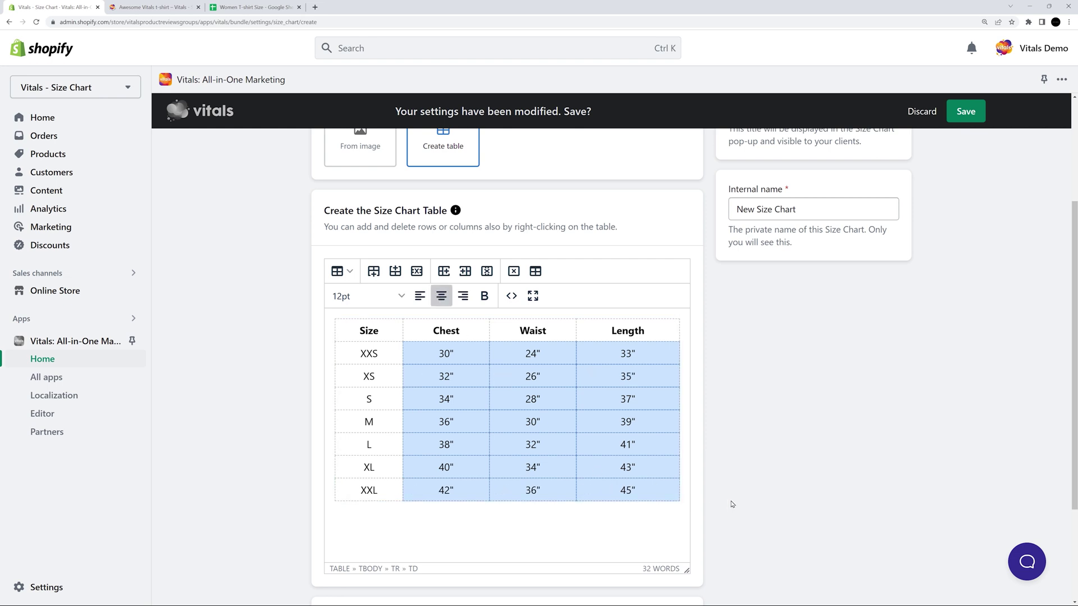
pyautogui.scroll(-3, 733, 504)
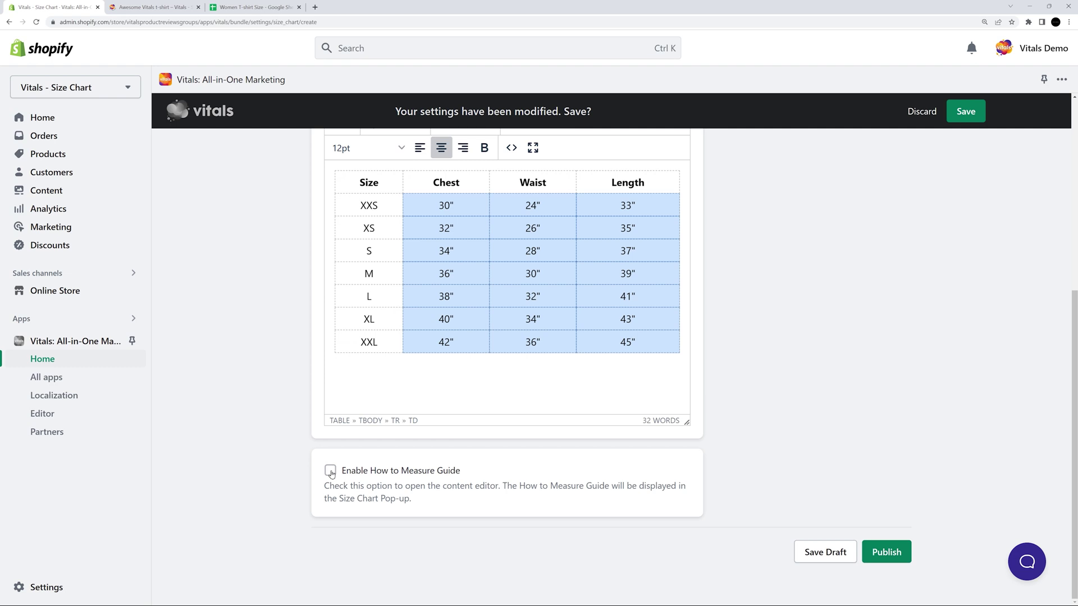
pyautogui.click(331, 472)
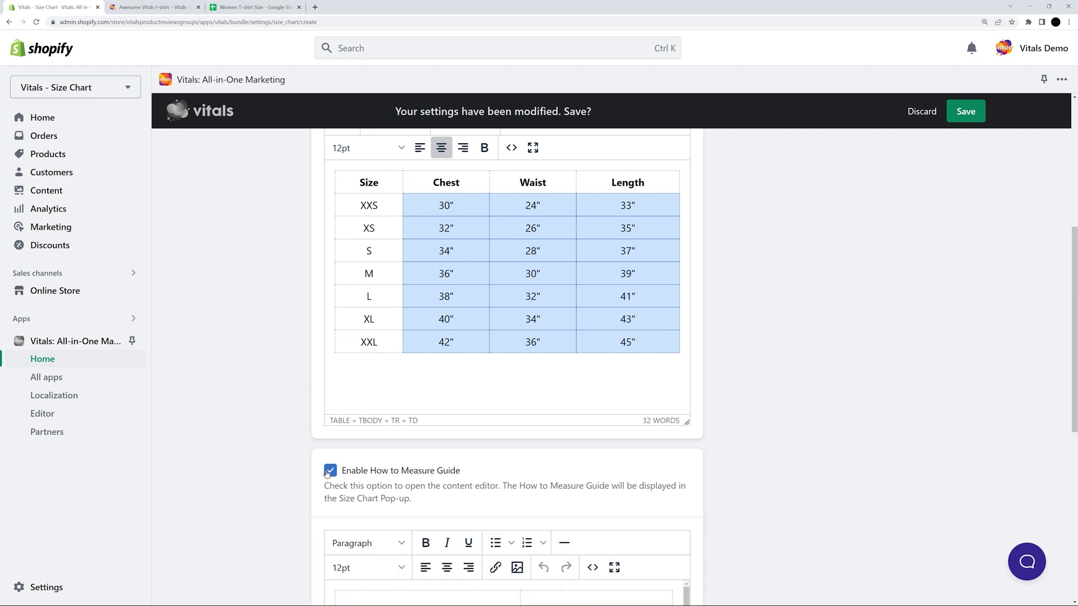
# Step: Review the How to Measure guide below the chart and publish the Hoodies size chart
pyautogui.scroll(-3, 292, 439)
pyautogui.scroll(-2, 292, 439)
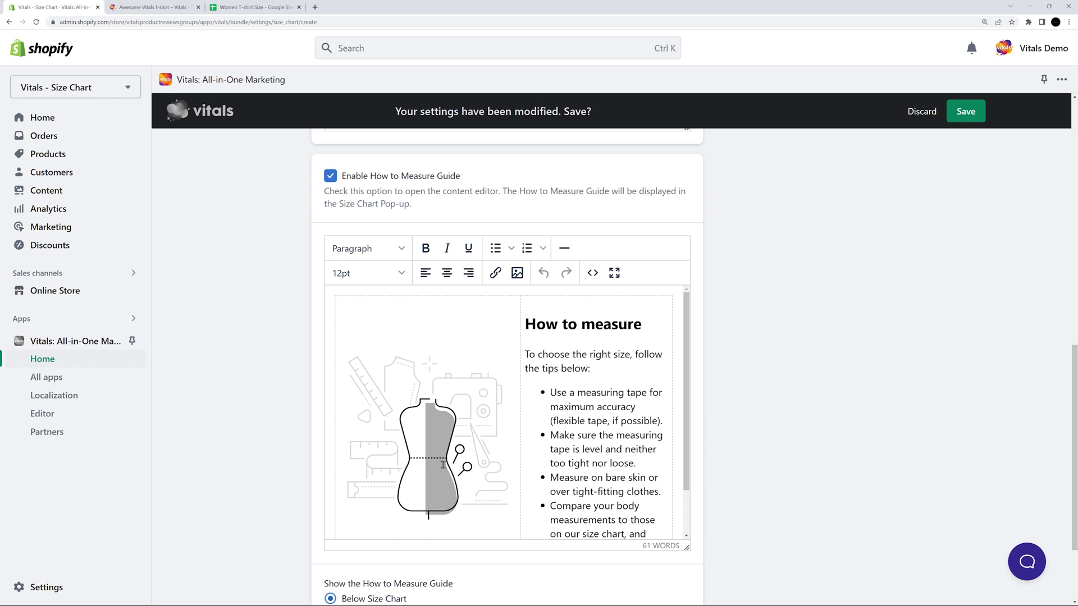
pyautogui.click(449, 452)
pyautogui.click(585, 448)
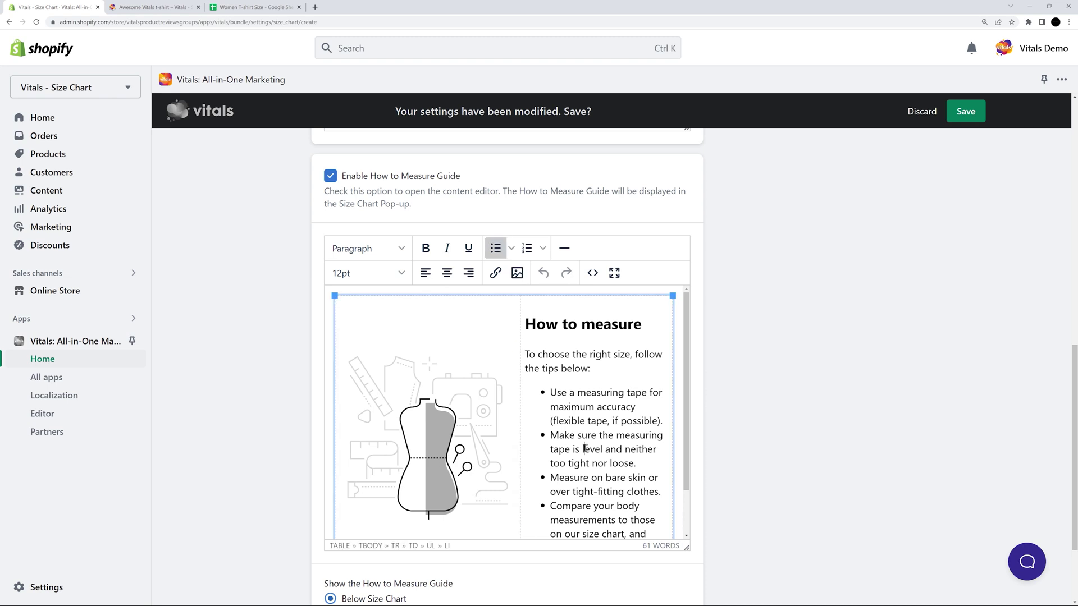
pyautogui.scroll(-1, 584, 449)
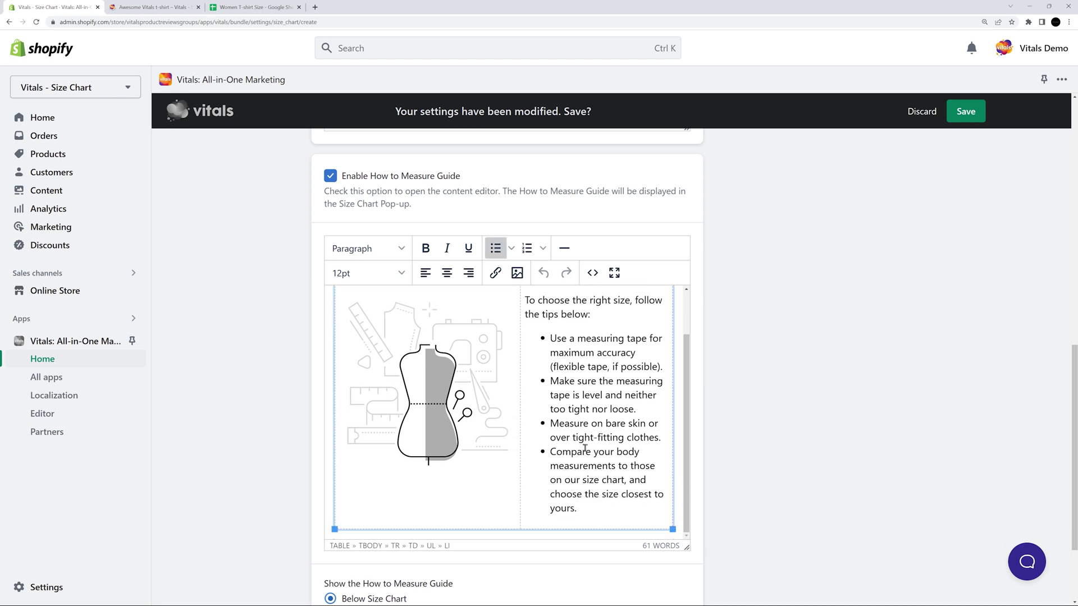
pyautogui.scroll(-2, 758, 459)
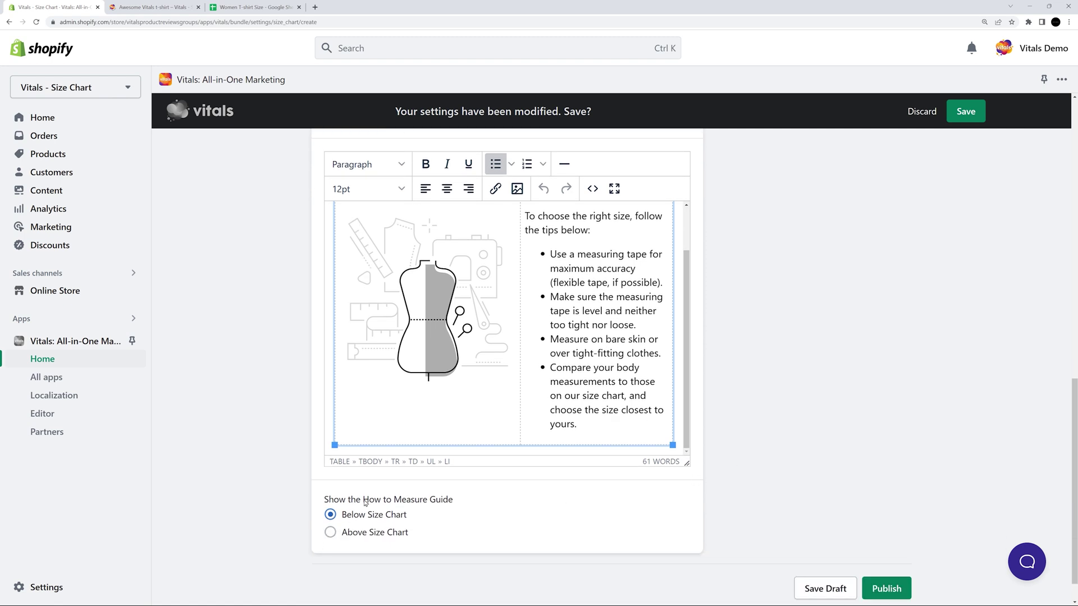
pyautogui.click(888, 589)
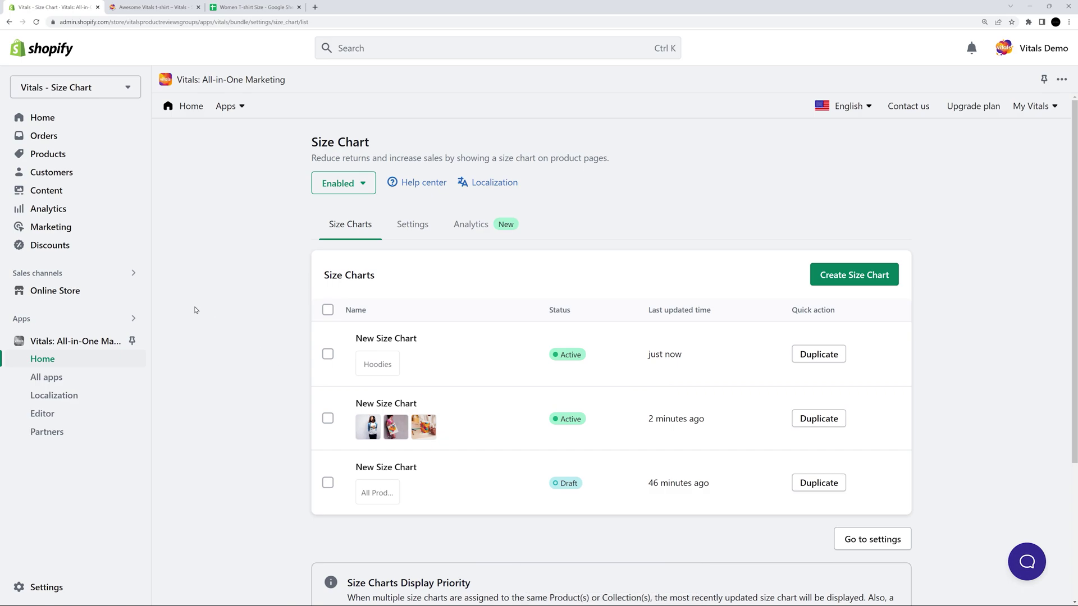
pyautogui.click(133, 290)
pyautogui.scroll(-4, 132, 299)
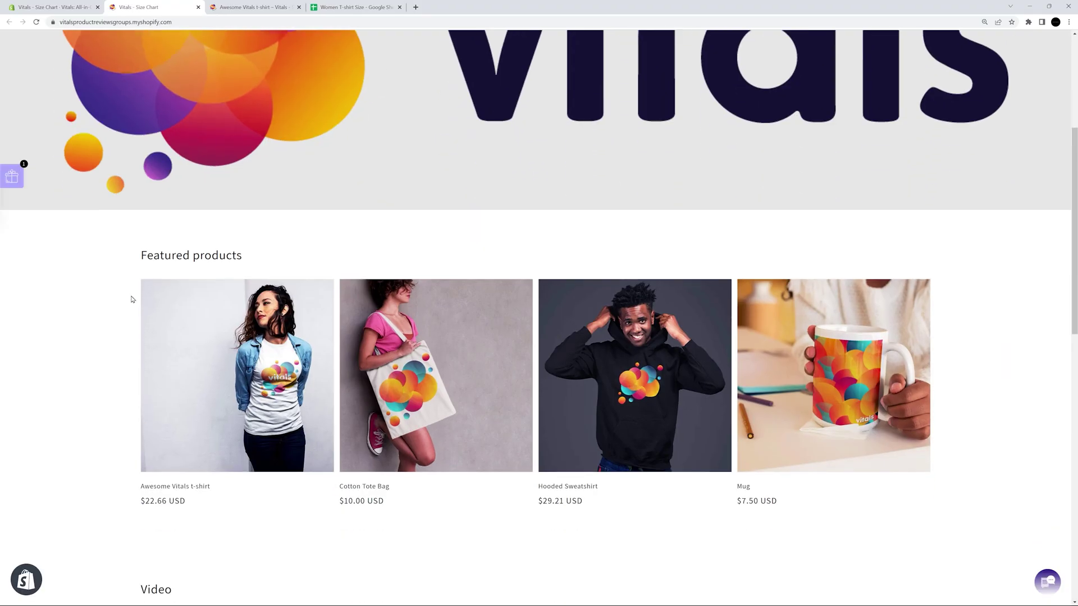
pyautogui.click(652, 409)
pyautogui.click(714, 371)
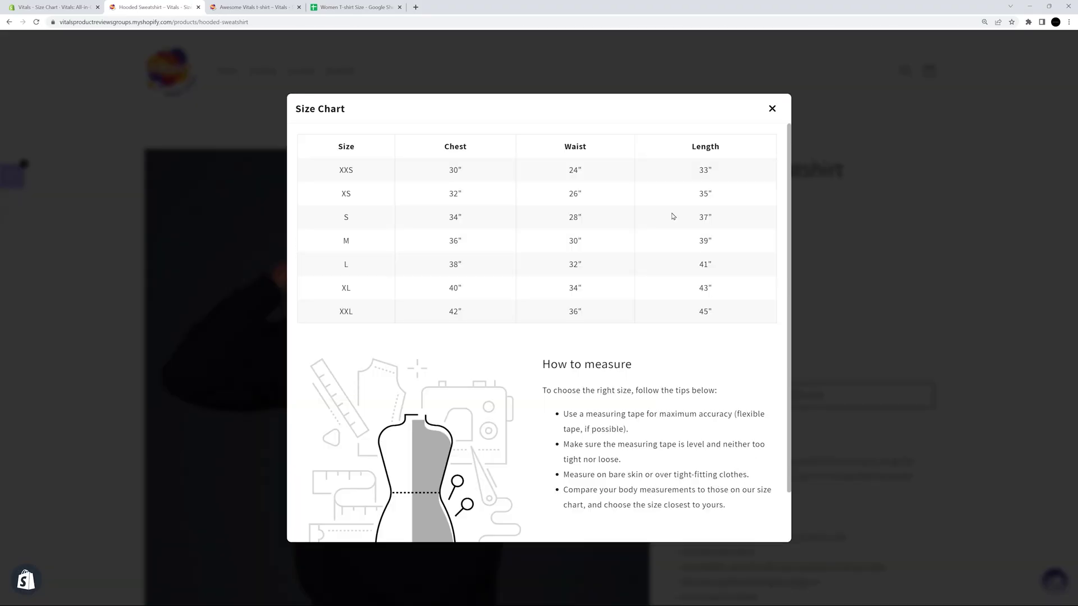
pyautogui.scroll(-1, 539, 317)
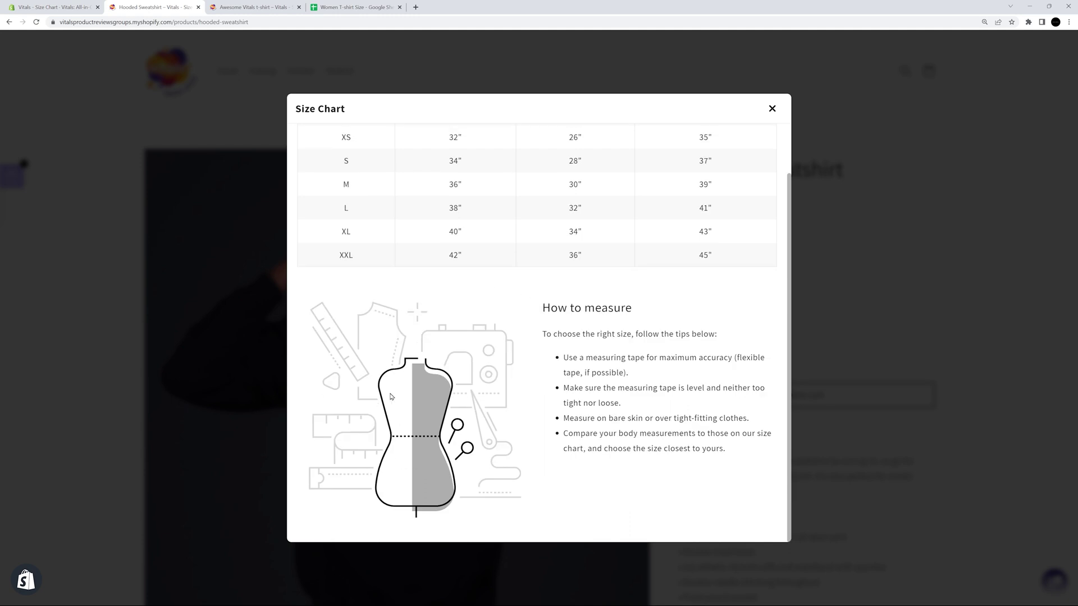
pyautogui.scroll(1, 640, 496)
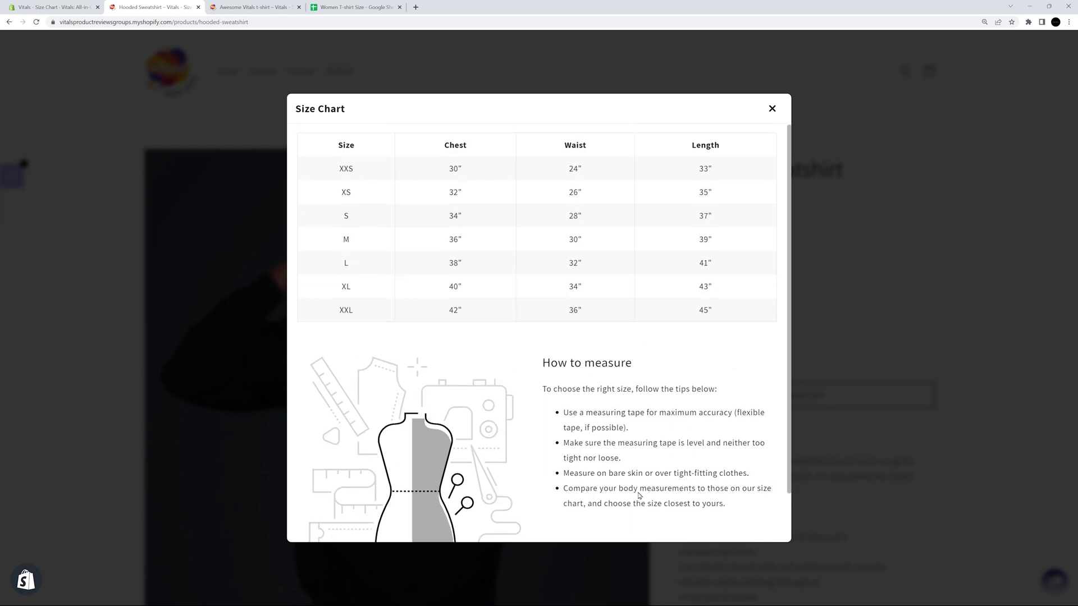
pyautogui.click(773, 109)
pyautogui.click(50, 8)
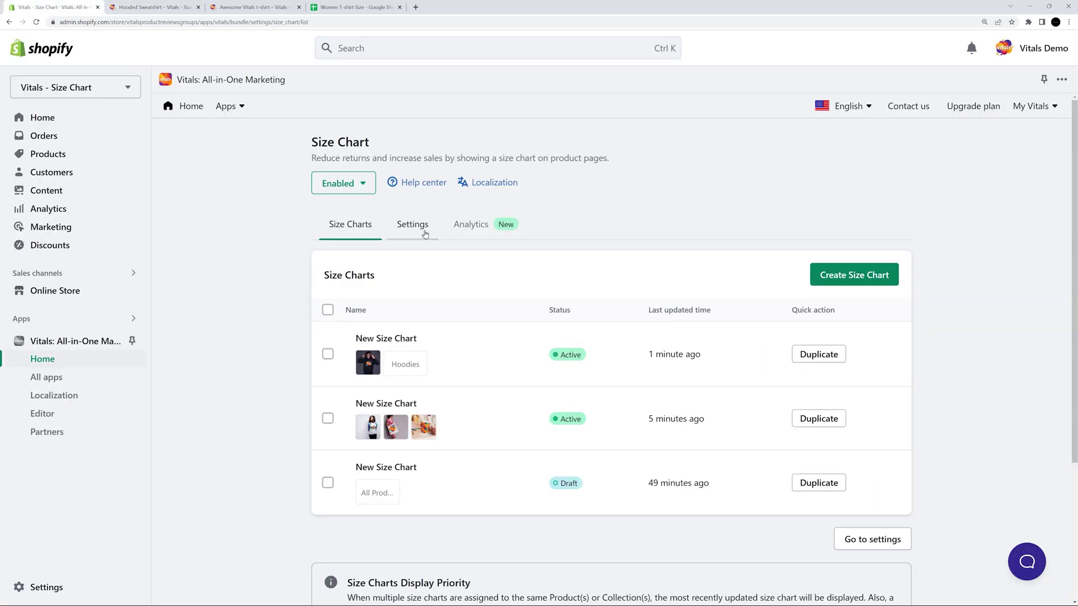
# Step: Set the size chart button style to No icon, keeping its text underlined
pyautogui.click(413, 225)
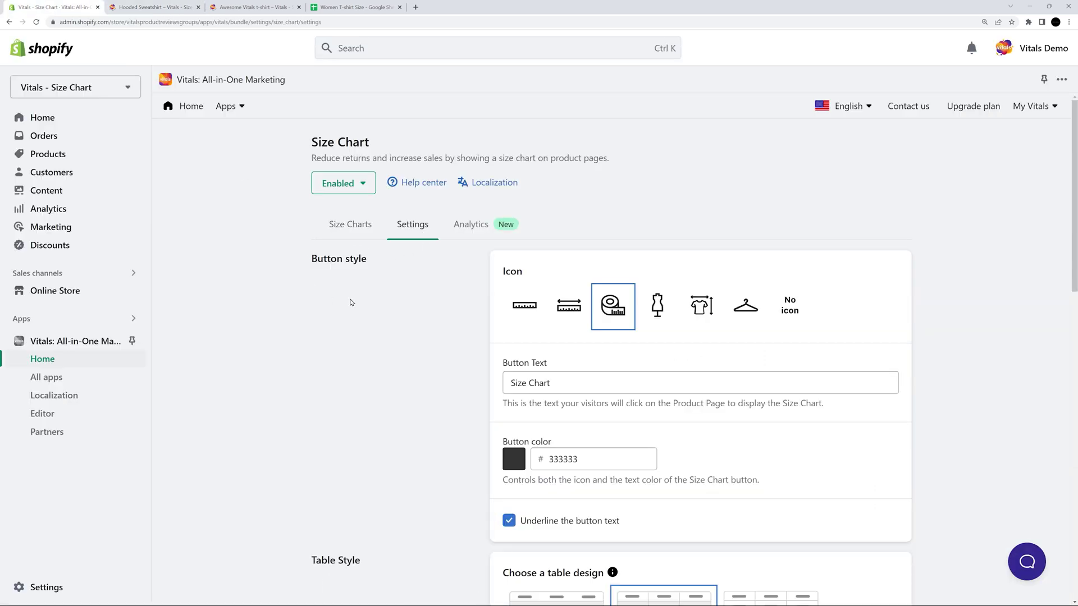
pyautogui.scroll(-5, 385, 266)
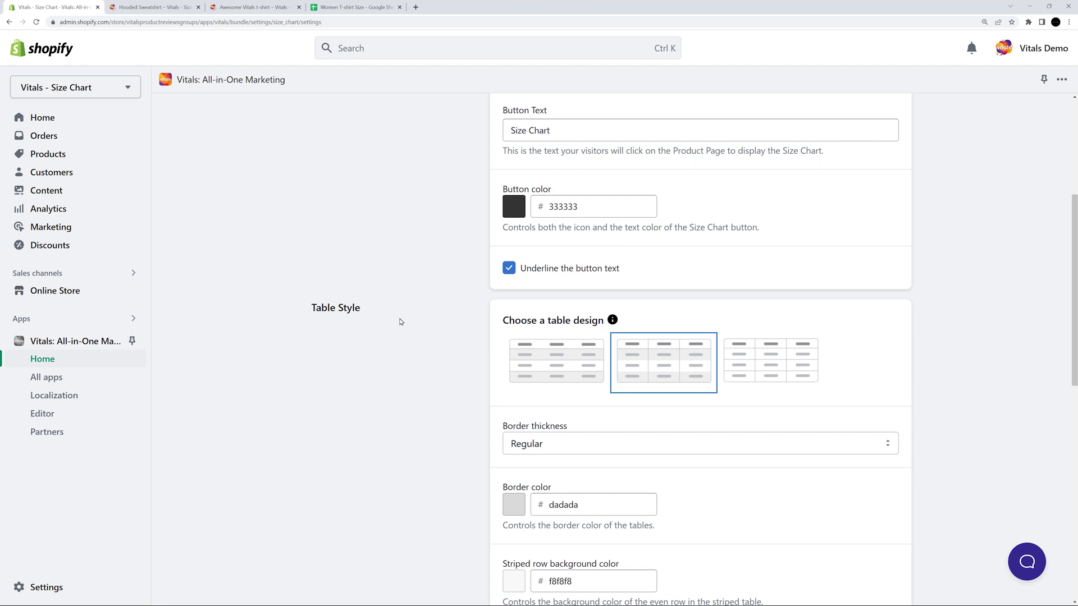
pyautogui.scroll(-4, 402, 316)
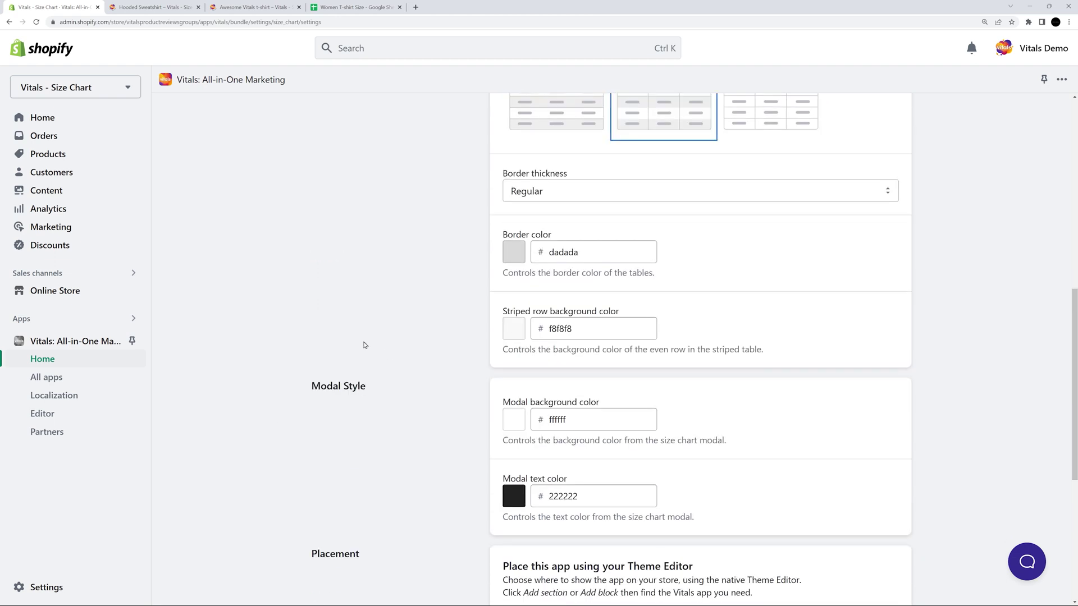
pyautogui.scroll(9, 330, 335)
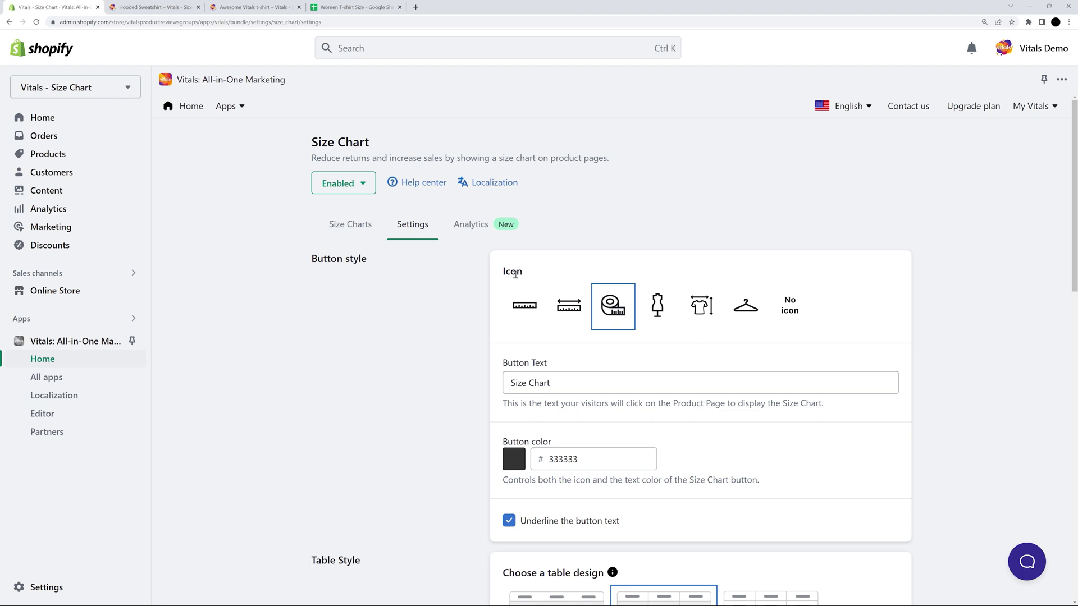
pyautogui.click(794, 308)
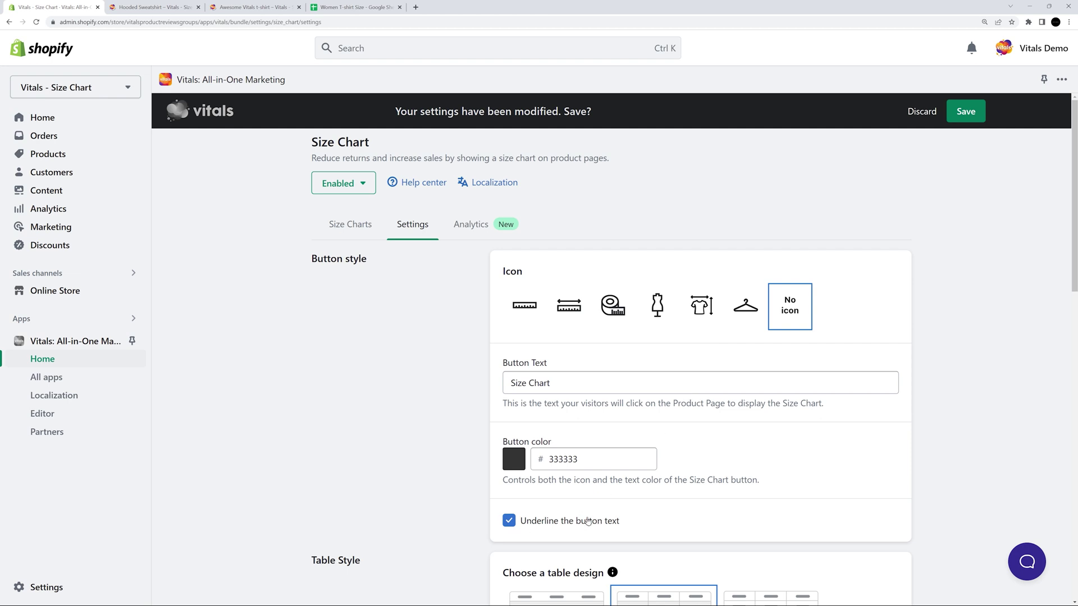
pyautogui.click(509, 522)
pyautogui.click(510, 522)
pyautogui.scroll(-5, 474, 444)
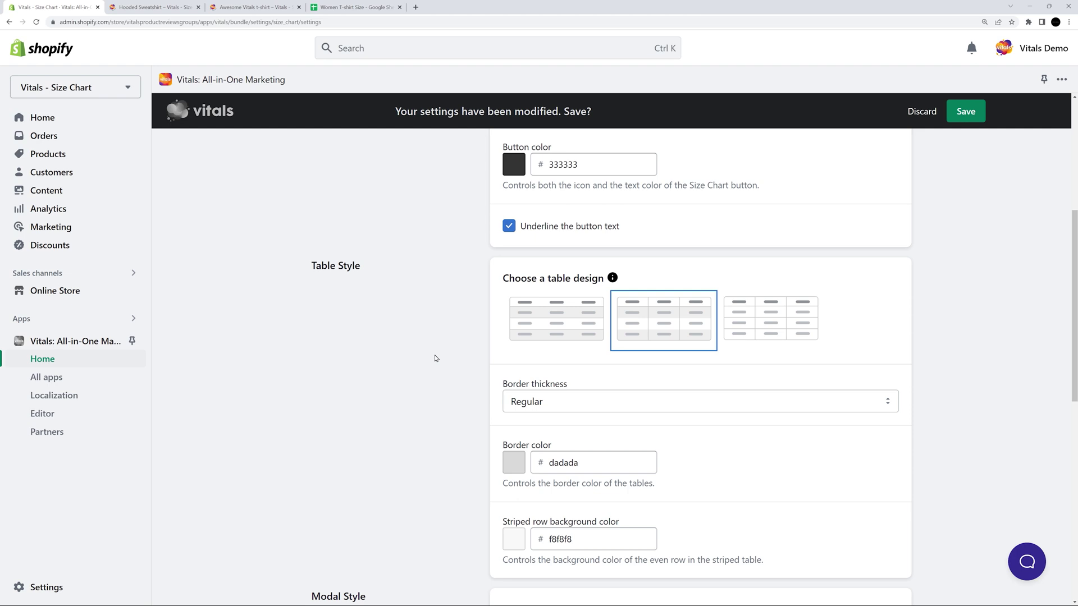
# Step: Change the Modal background color to black (000000)
pyautogui.scroll(-5, 437, 358)
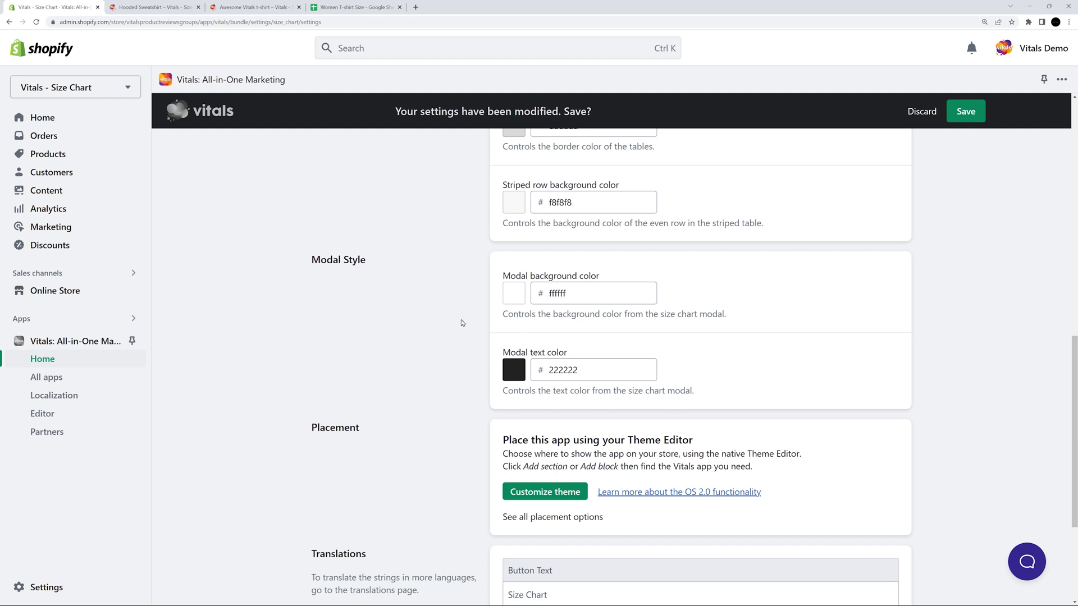
pyautogui.click(509, 291)
pyautogui.moveTo(473, 365); pyautogui.dragTo(449, 408)
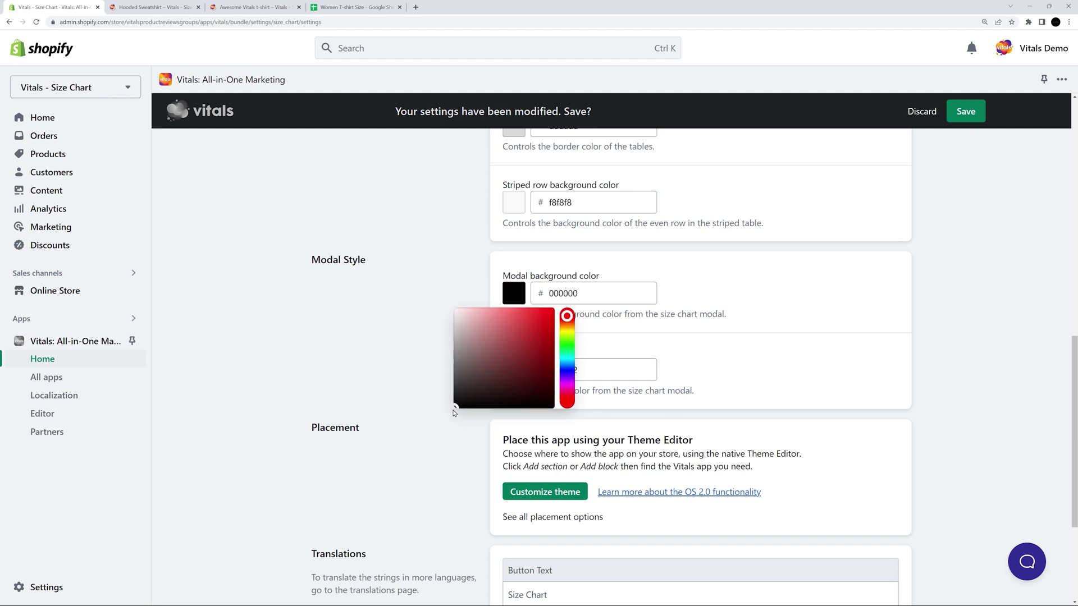
pyautogui.click(425, 388)
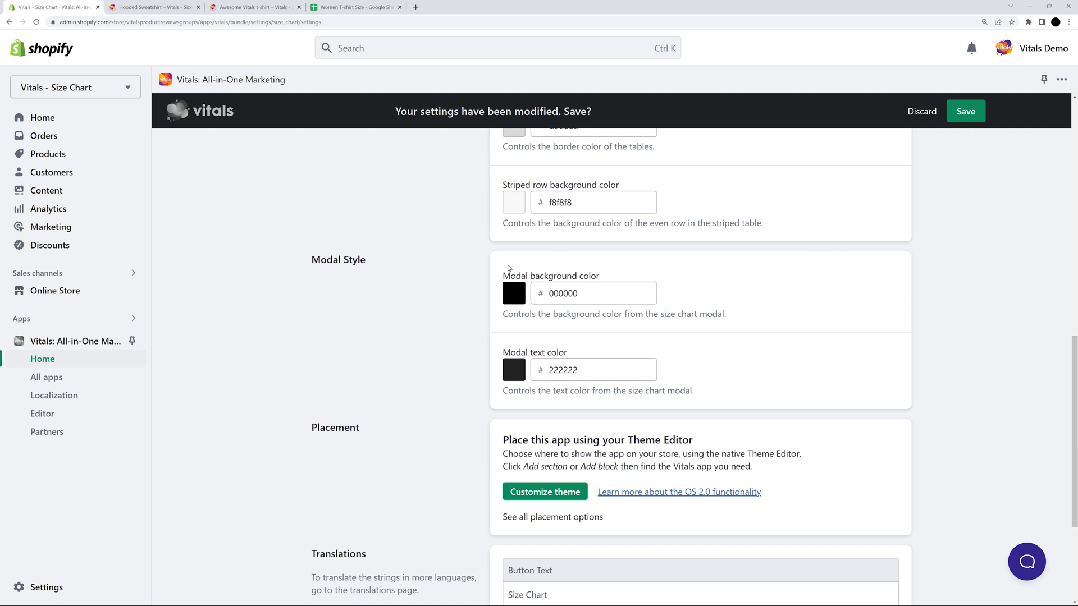
pyautogui.scroll(-3, 448, 294)
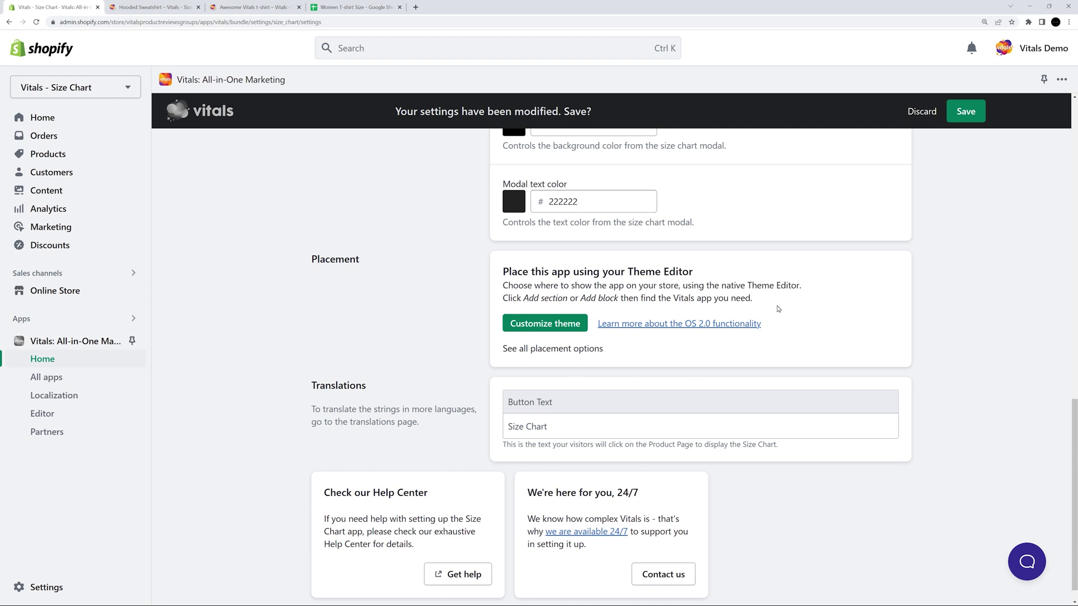
# Step: Place the Size Chart below the Add to Cart button, save, and preview the t-shirt page
pyautogui.click(105, 412)
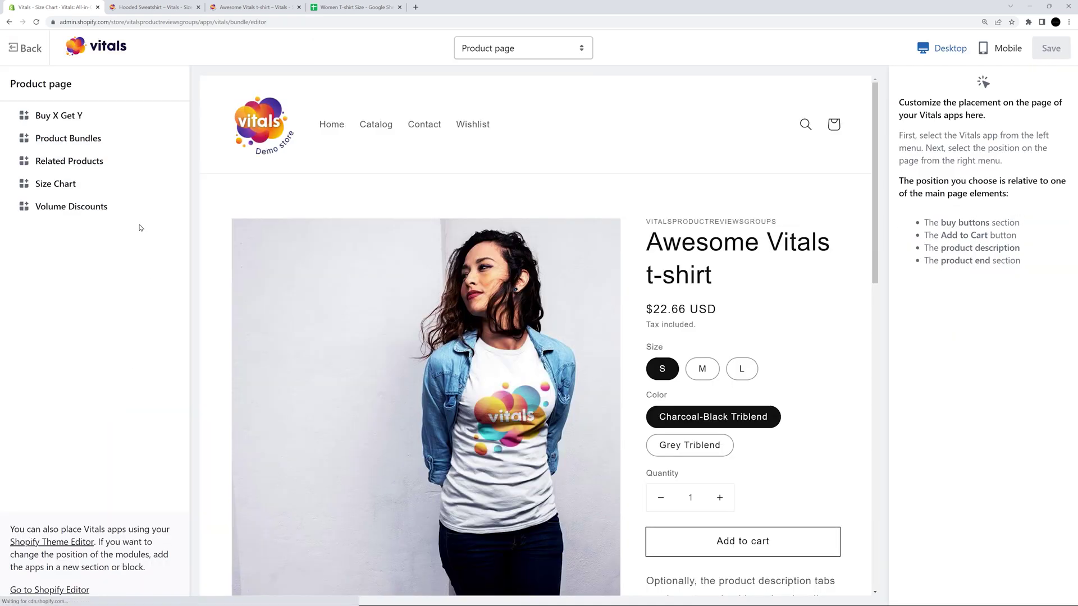
pyautogui.click(58, 187)
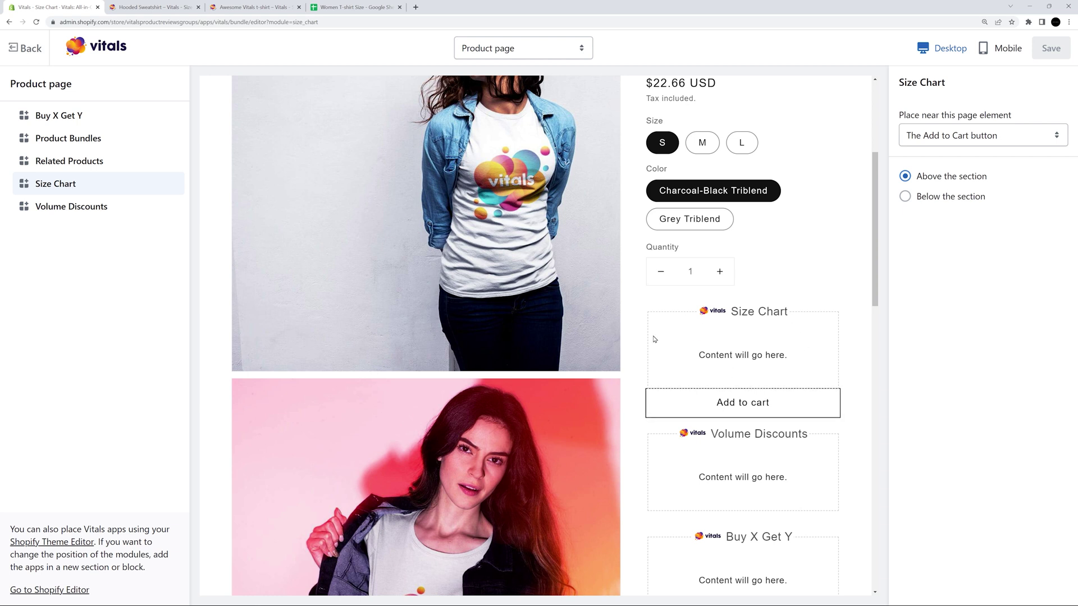
pyautogui.click(998, 138)
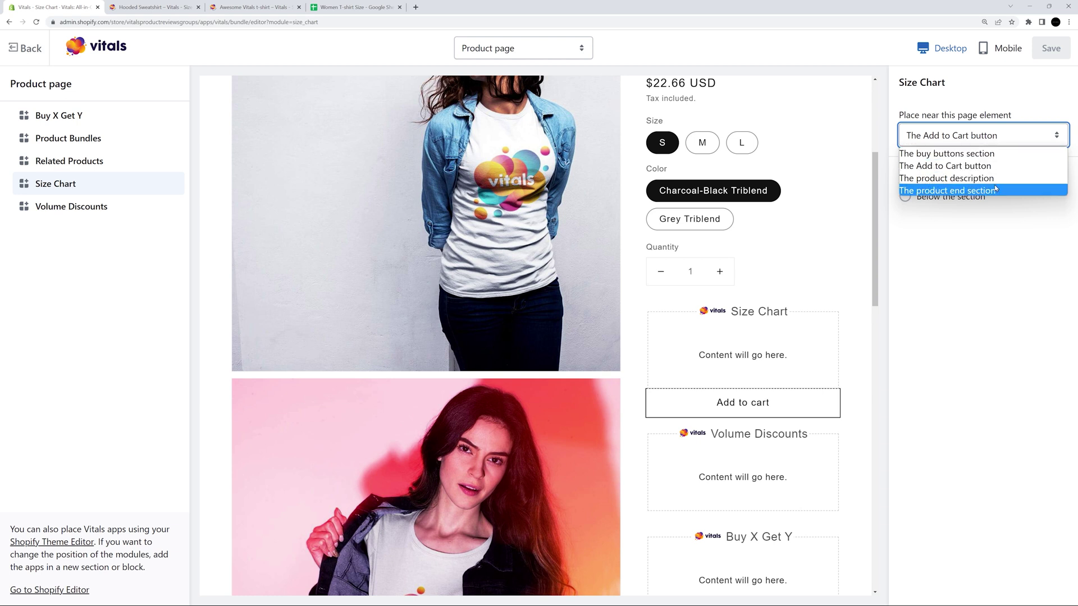
pyautogui.click(991, 233)
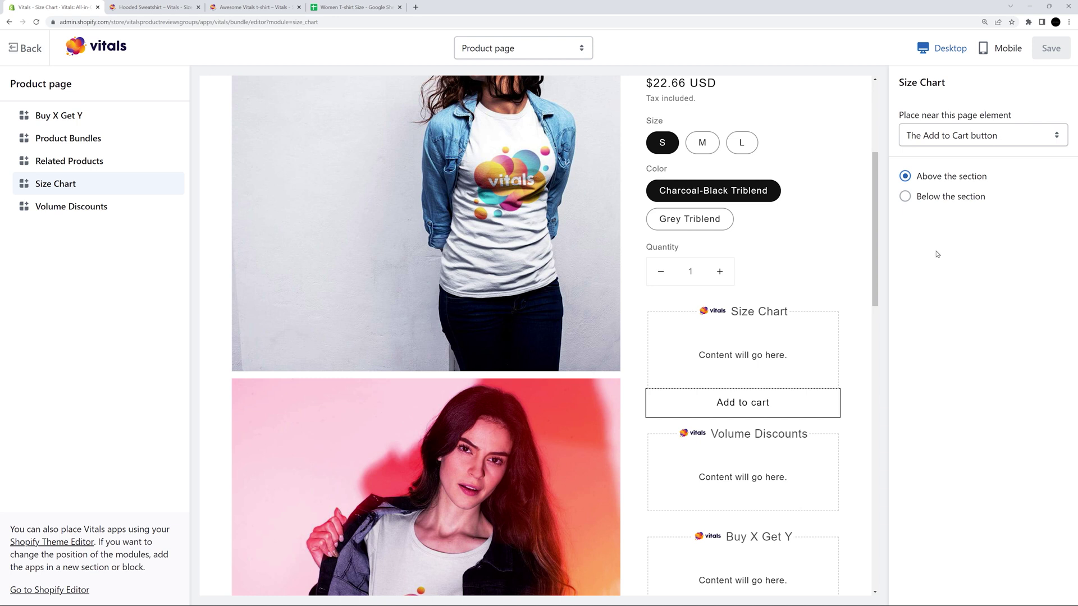
pyautogui.click(905, 197)
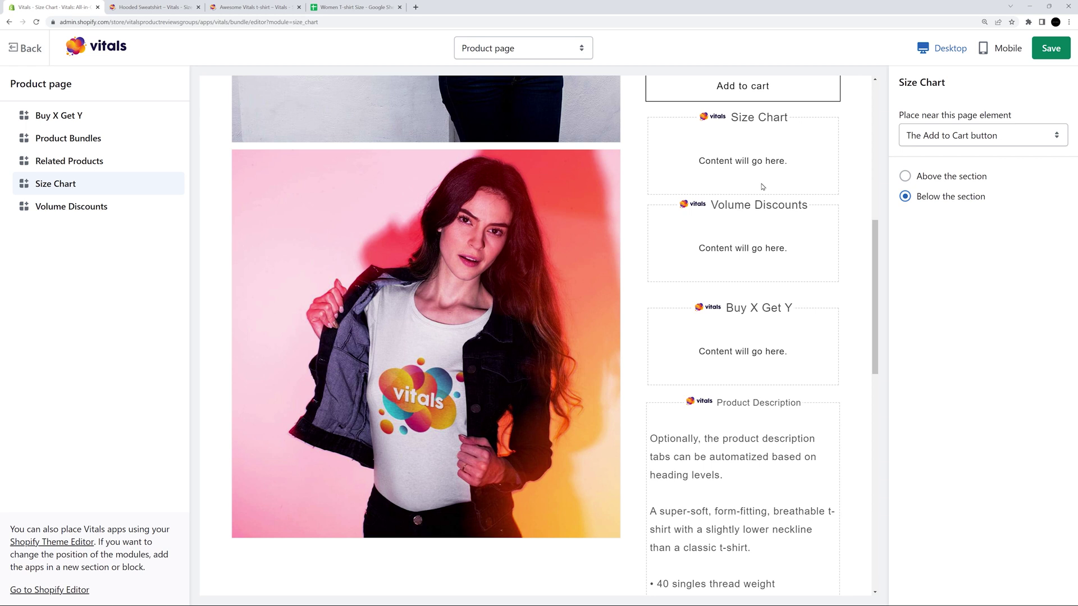
pyautogui.click(1055, 48)
pyautogui.click(247, 375)
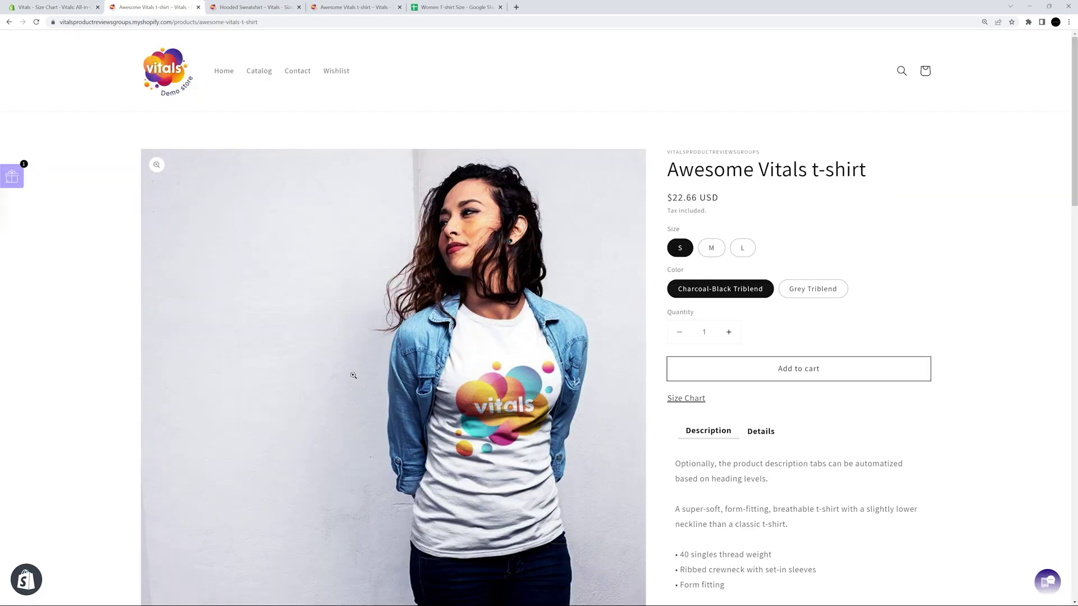